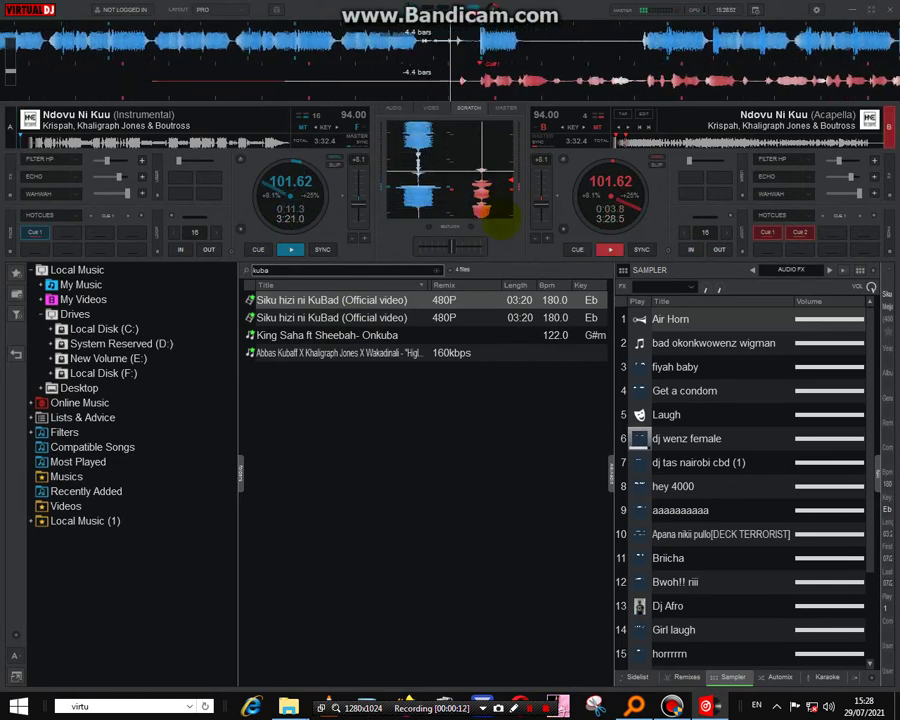
Step: Scratch the Ndovu Ni Kuu acapella on deck B and play the "Get a condom" sample over the mix
{"action": "left_click", "coordinate": [482, 176]}
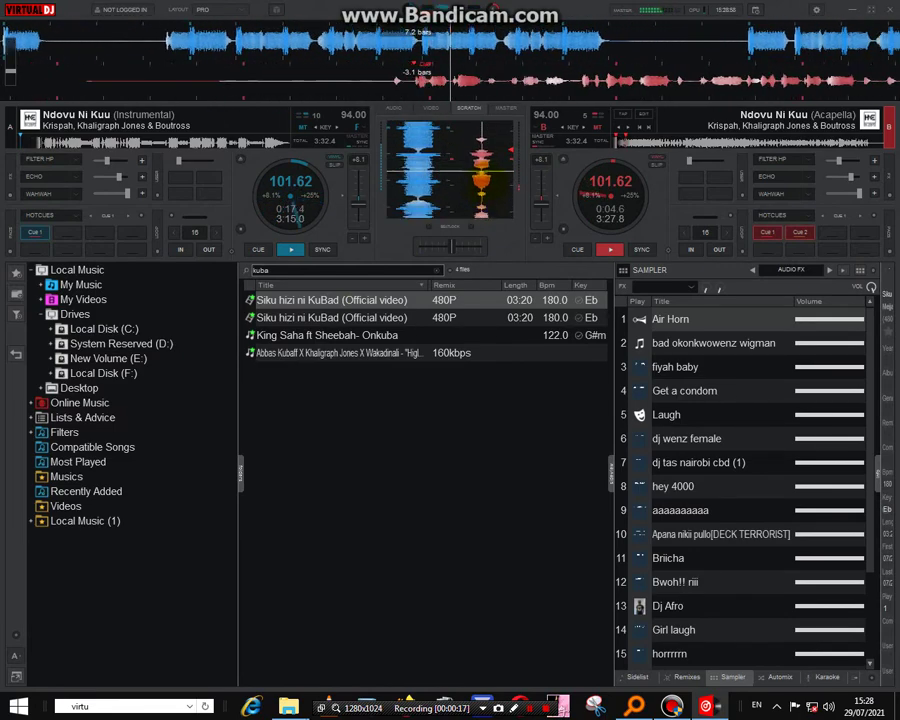
{"action": "left_click_drag", "start_coordinate": [482, 205], "coordinate": [482, 172]}
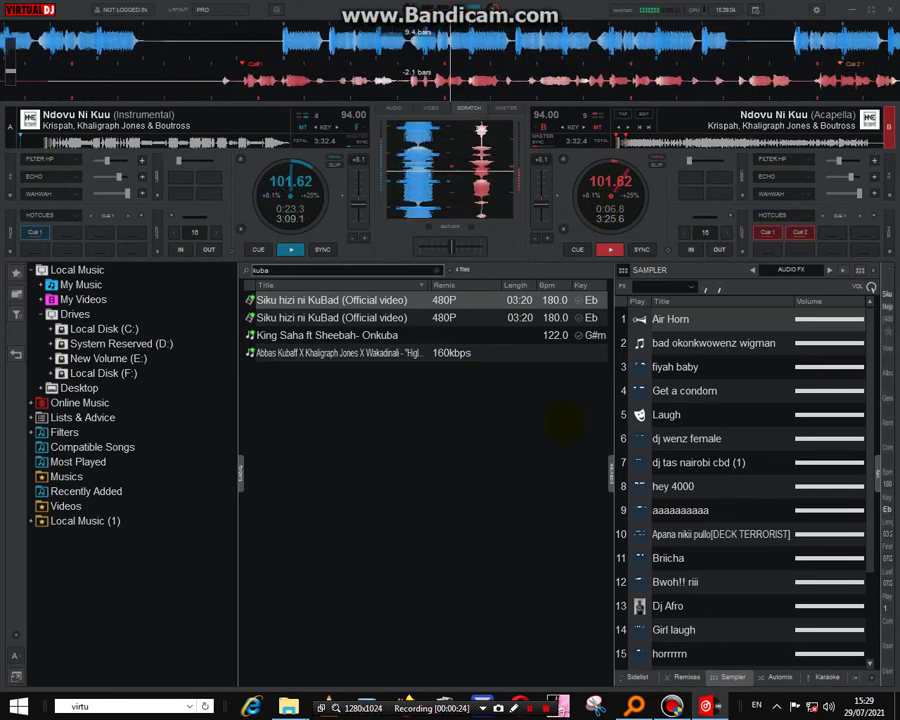
{"action": "left_click", "coordinate": [640, 391]}
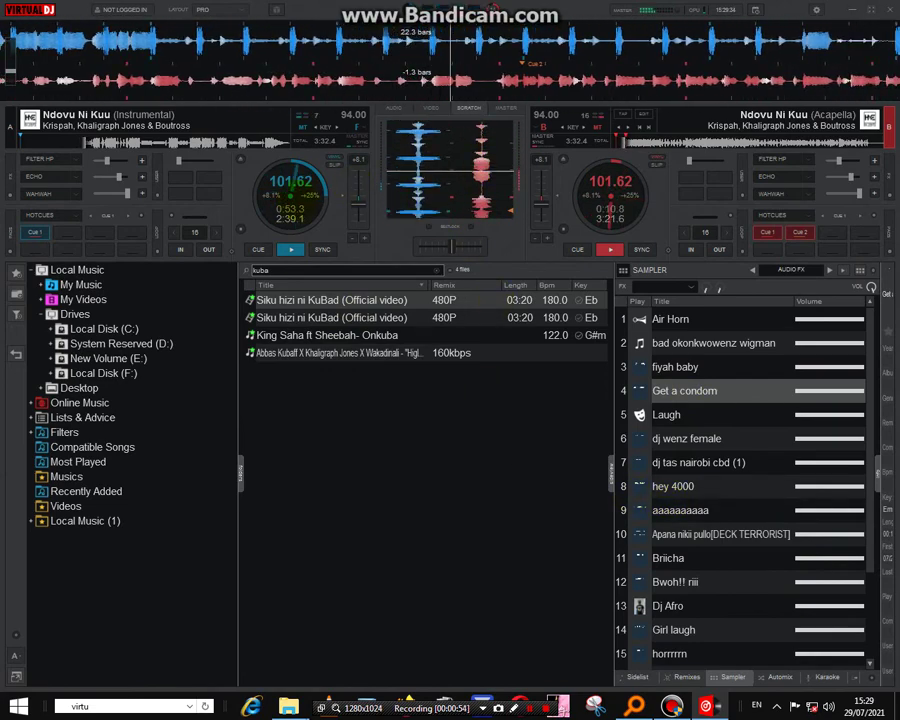
Step: Search the music library for "kubad" and load the first "Siku hizi ni KuBad (Official video)" onto deck B, replacing the playing song
{"action": "left_click", "coordinate": [301, 271]}
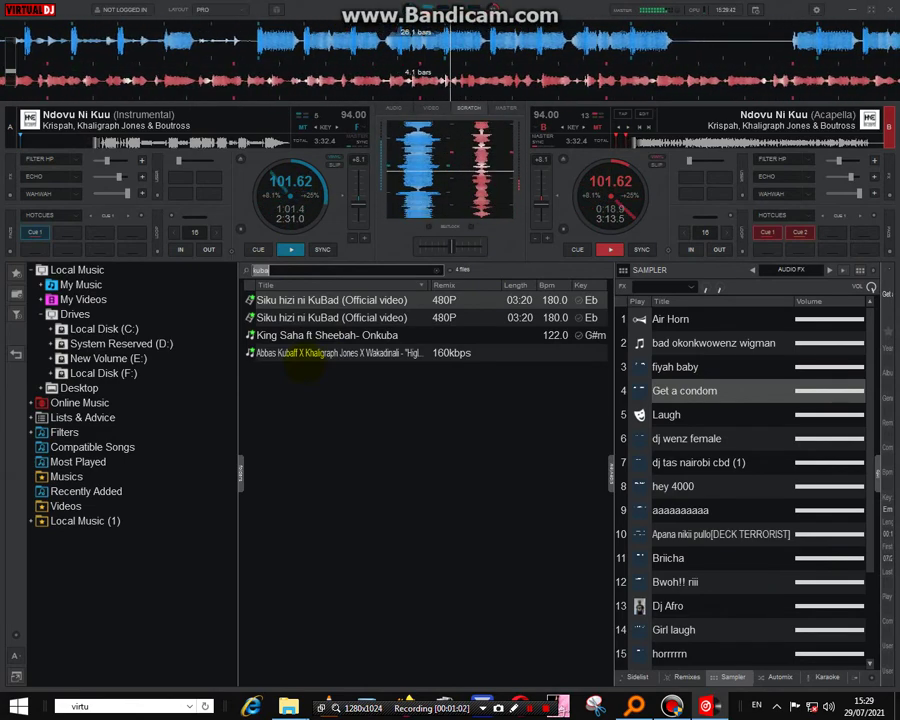
{"action": "type", "text": "kubad"}
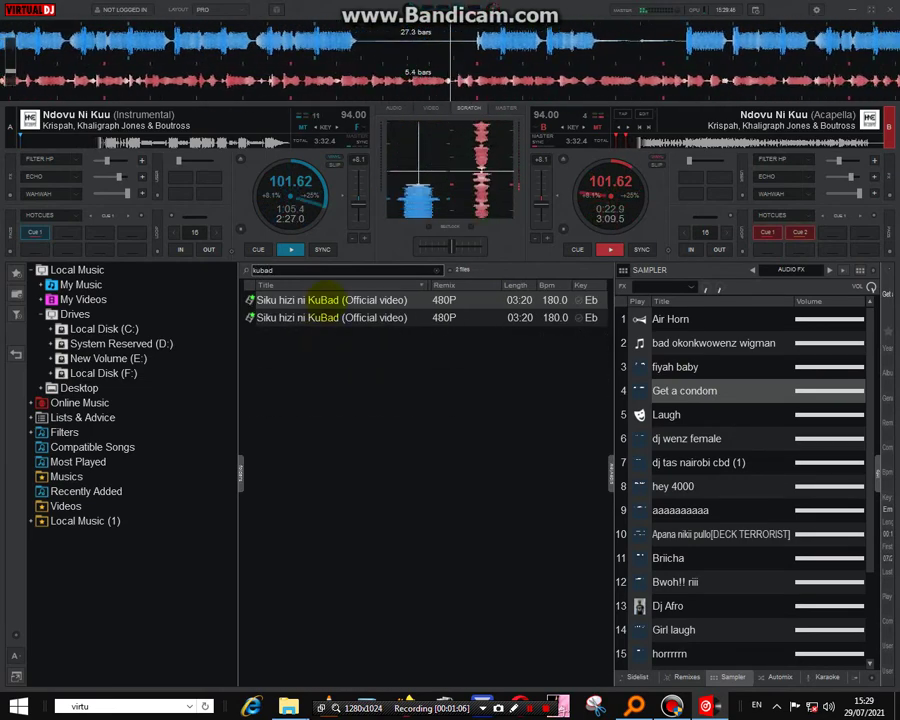
{"action": "left_click", "coordinate": [348, 266]}
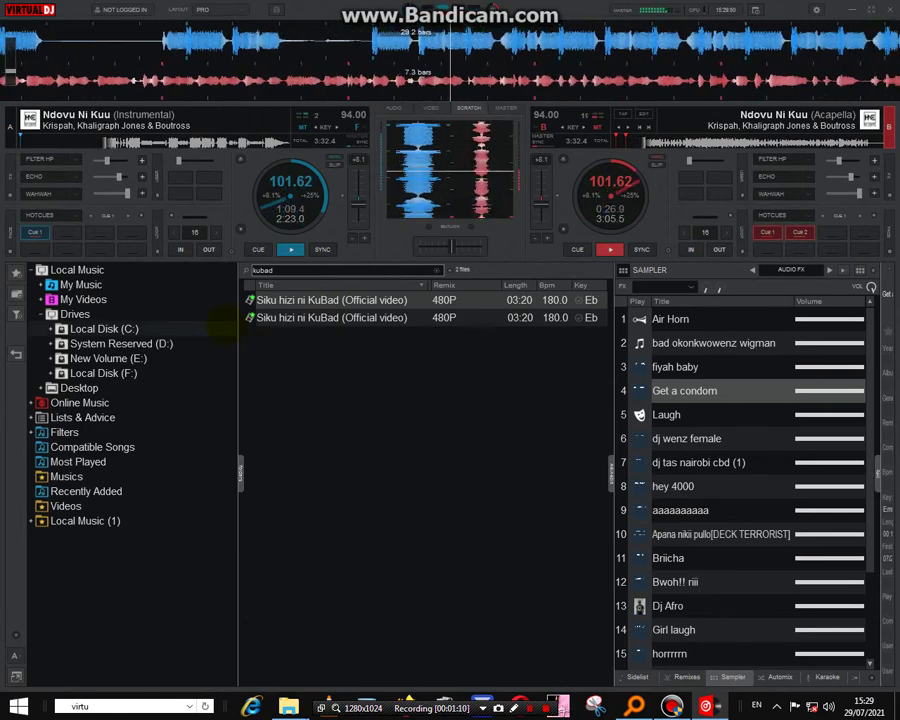
{"action": "type", "text": "'"}
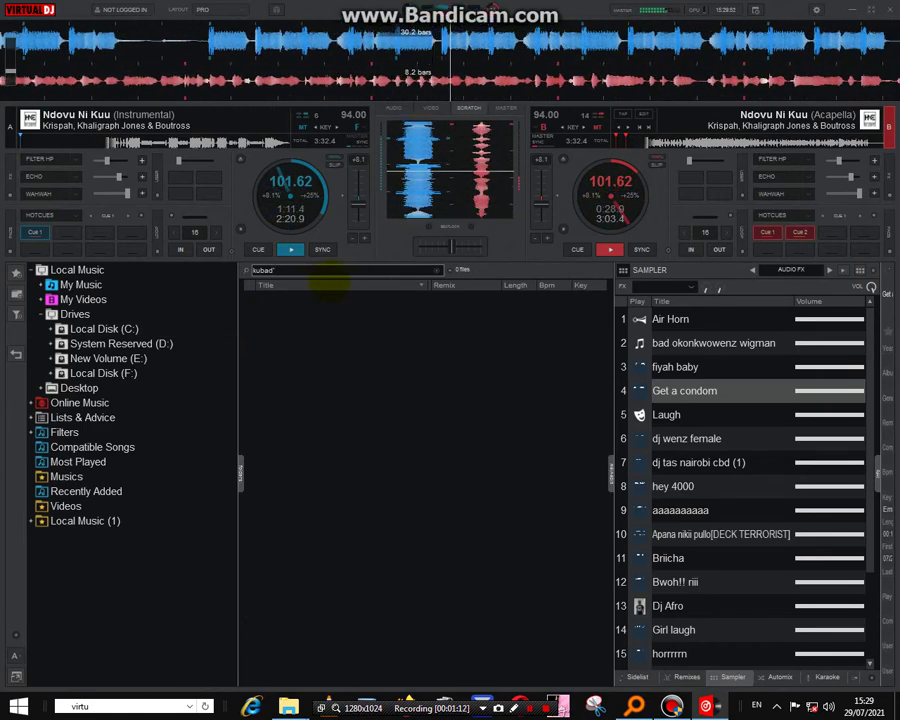
{"action": "key", "text": "BackSpace"}
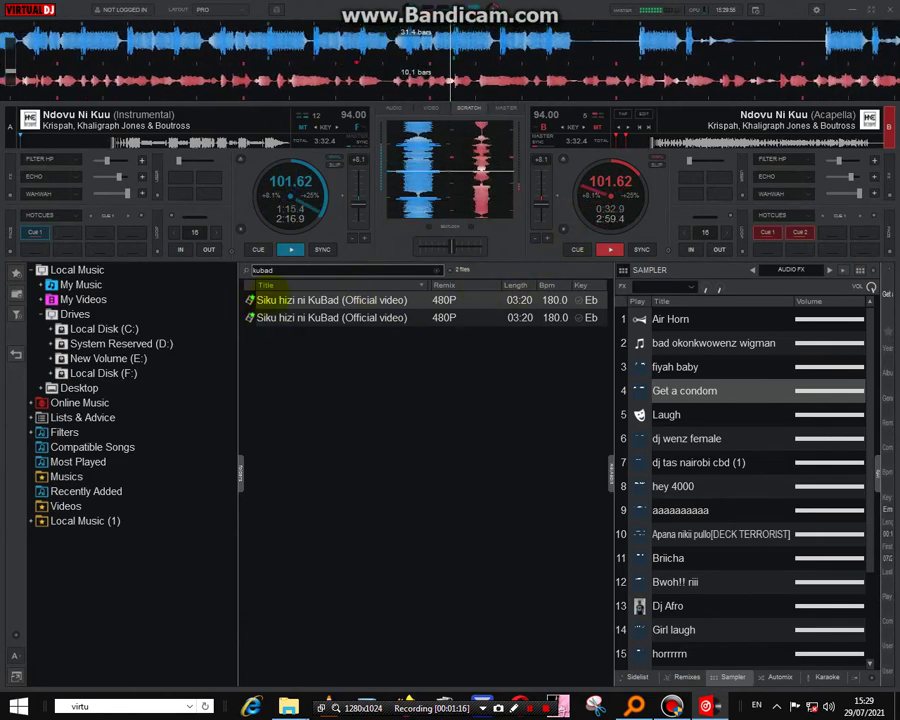
{"action": "left_click_drag", "start_coordinate": [275, 290], "coordinate": [585, 215]}
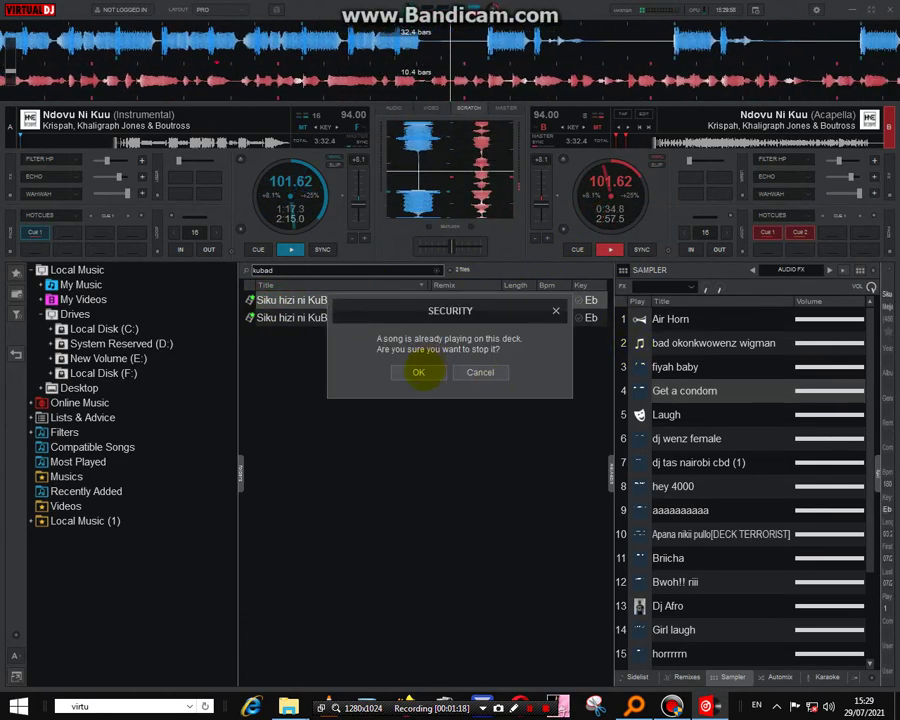
{"action": "left_click", "coordinate": [418, 372]}
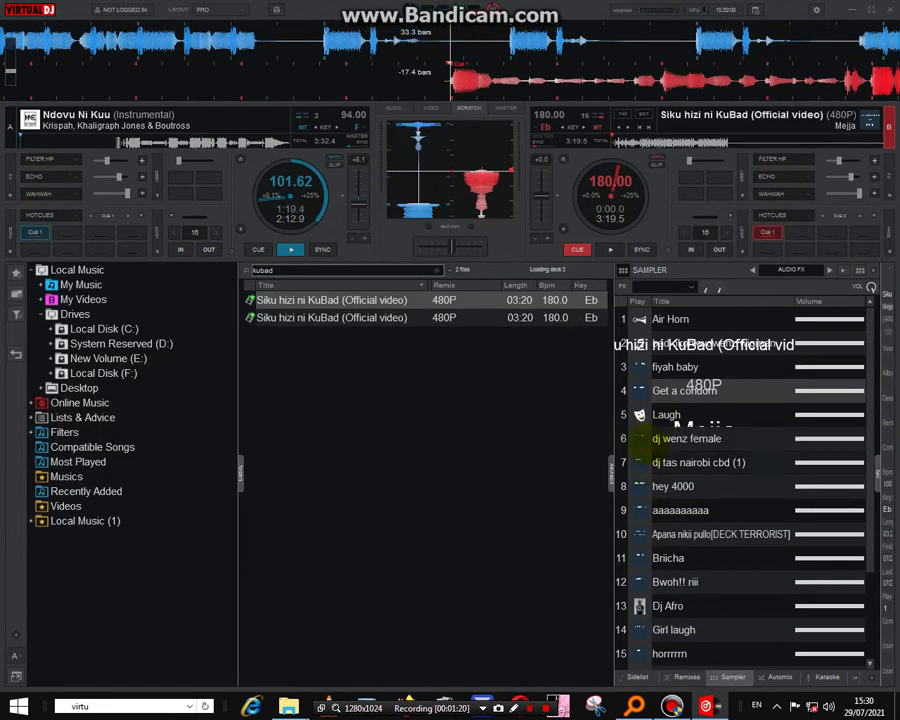
Step: Play the "dj wenz female" sample, sync deck B to deck A's tempo and start deck B playing
{"action": "left_click", "coordinate": [645, 438]}
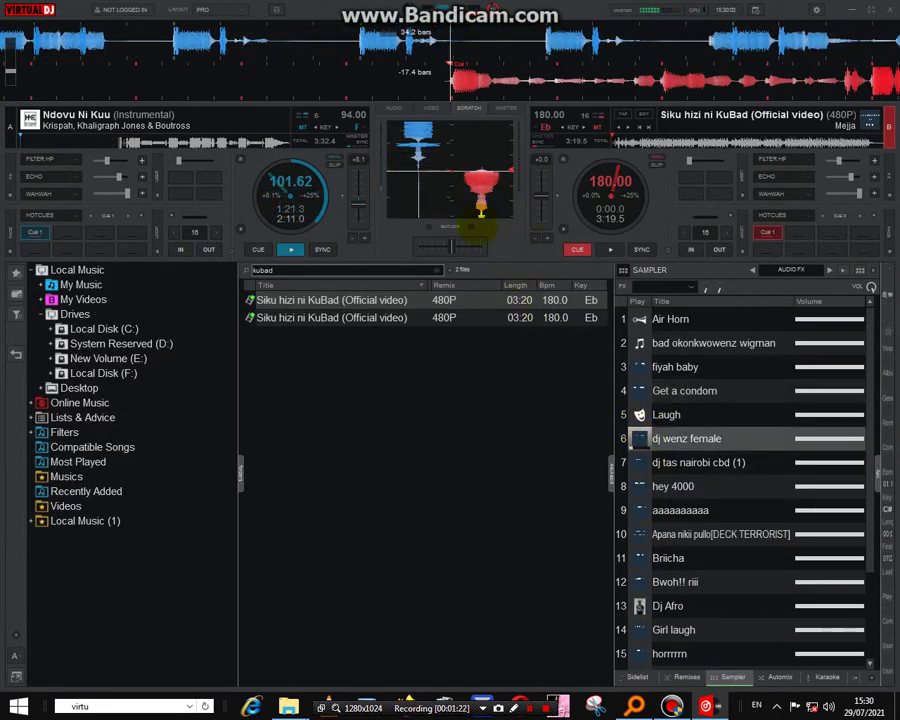
{"action": "left_click", "coordinate": [641, 249]}
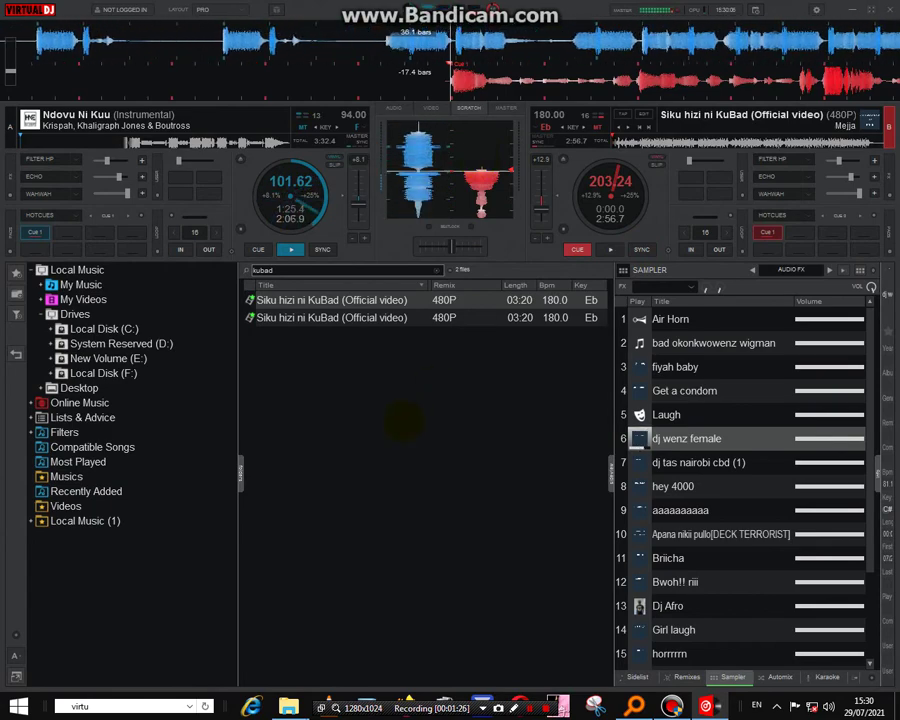
{"action": "key", "text": "space"}
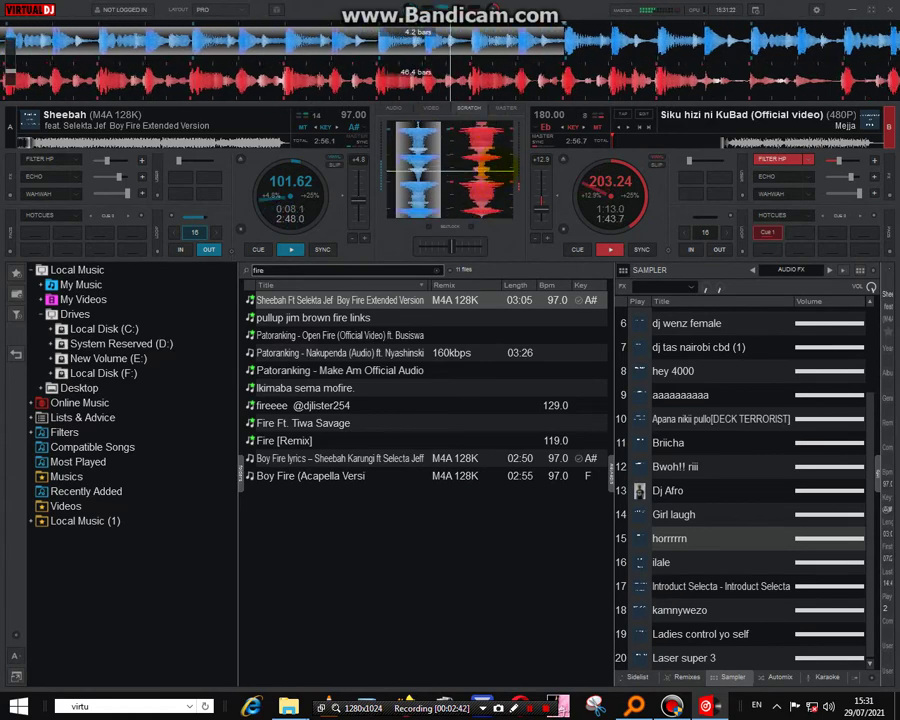
Step: Stop deck B at its cue point and play the "aaaaaaaaaa" and "Laser super 3" samples
{"action": "left_click", "coordinate": [577, 249]}
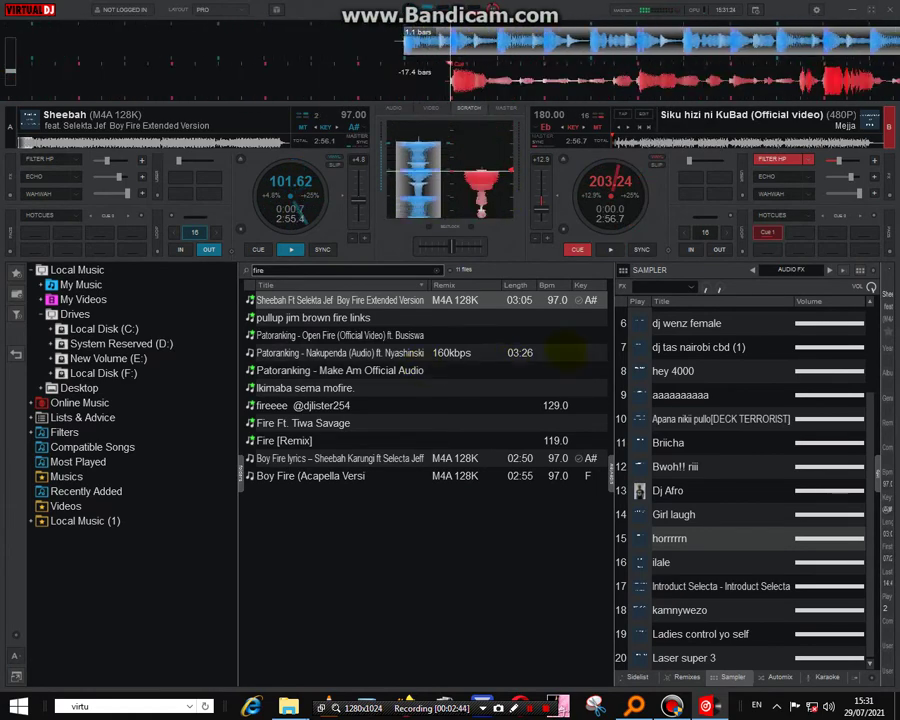
{"action": "left_click", "coordinate": [620, 392]}
{"action": "left_click", "coordinate": [631, 395]}
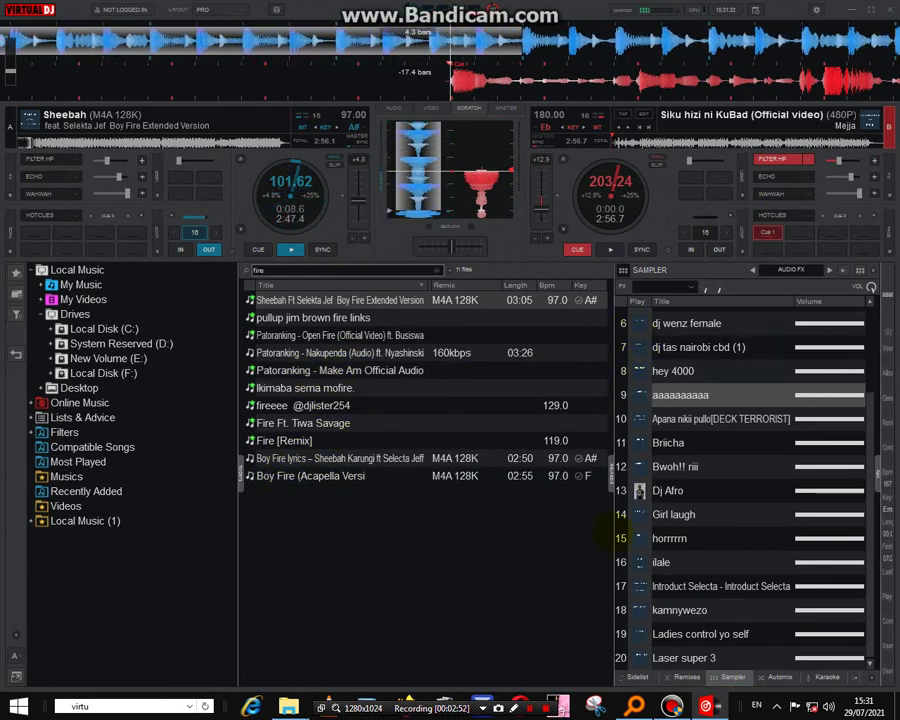
{"action": "left_click", "coordinate": [641, 659]}
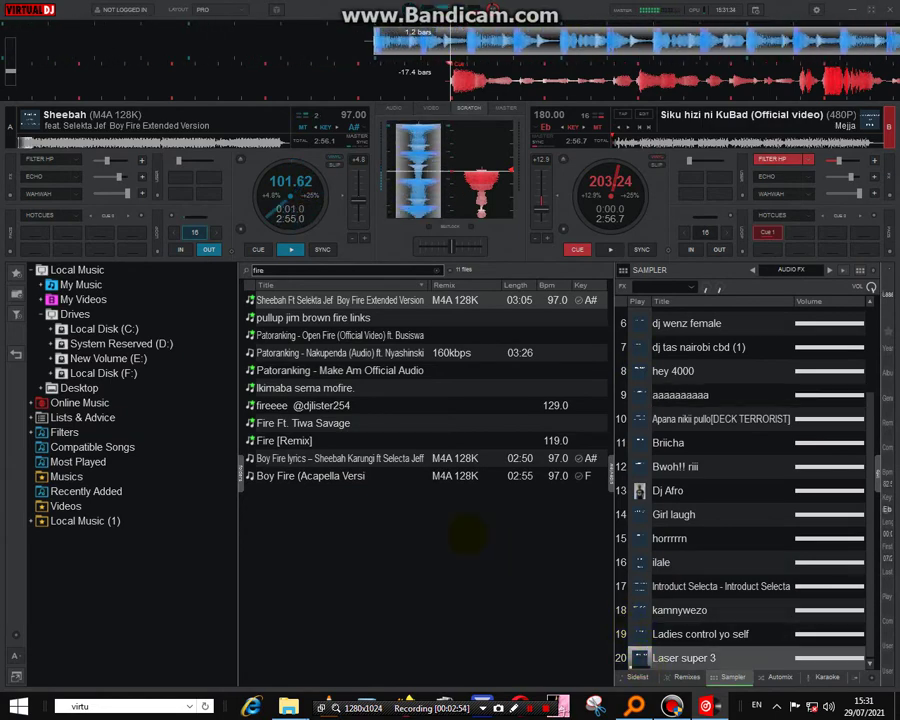
Step: Load "Boy Fire (Acapella Versi" onto deck B, switch off its Filter HP effect and play it from hot cue 1
{"action": "left_click_drag", "start_coordinate": [330, 476], "coordinate": [527, 233]}
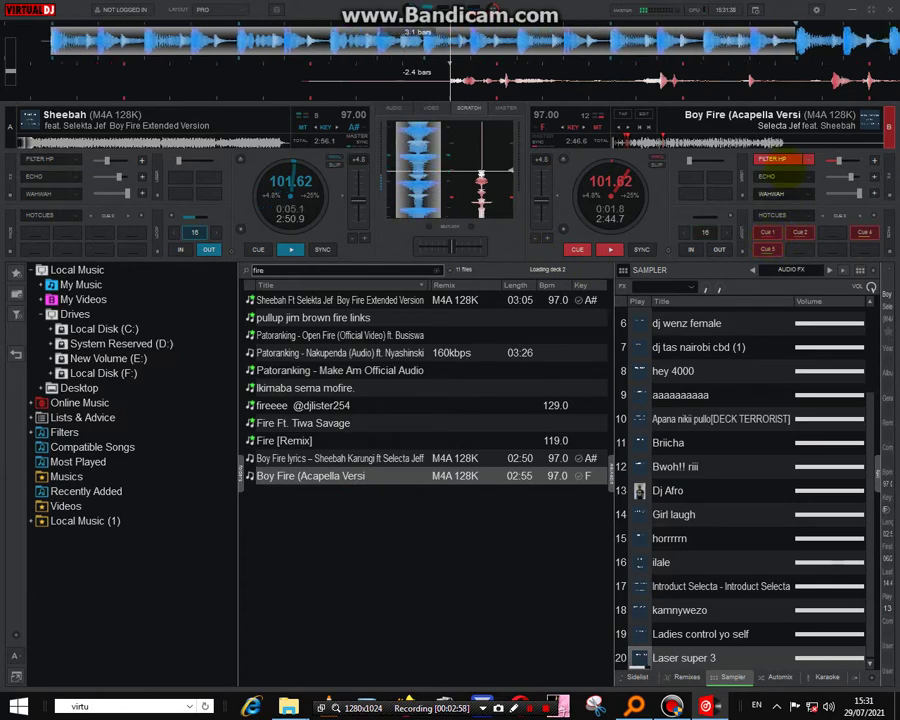
{"action": "left_click", "coordinate": [778, 160]}
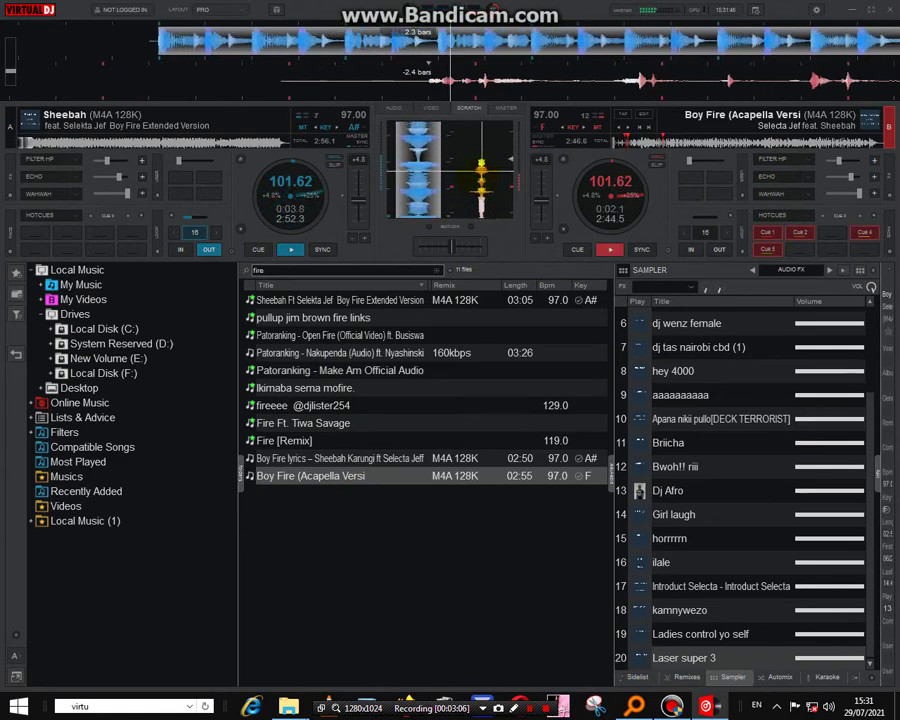
{"action": "key", "text": "1"}
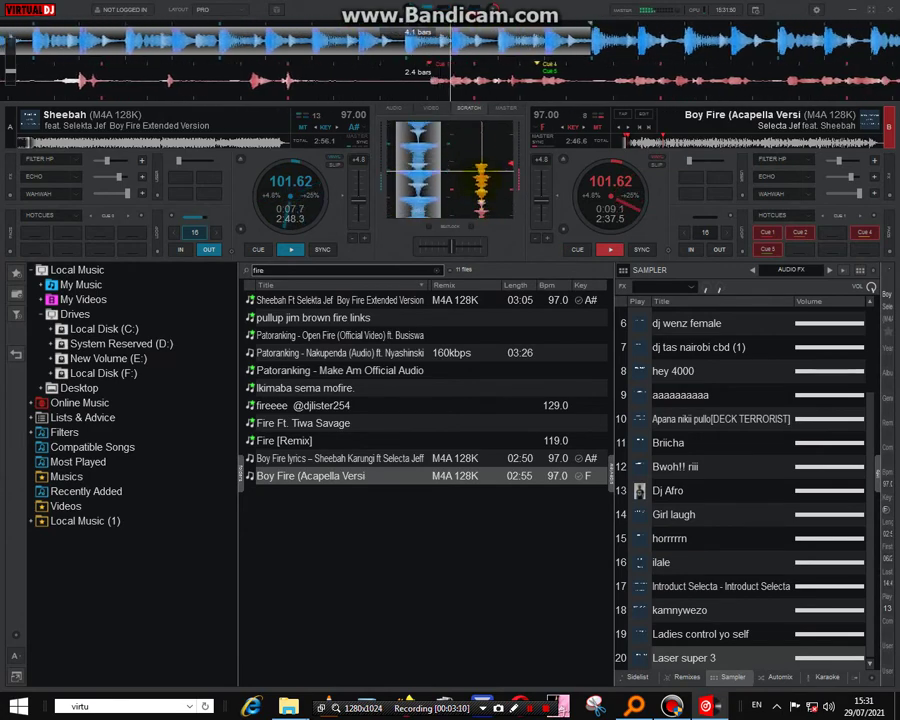
Step: Scratch and restart the Boy Fire acapella from hot cue 1 on deck B, mixing in the "hey 4000" and "horrrrrn" samples
{"action": "left_click_drag", "start_coordinate": [478, 190], "coordinate": [478, 192]}
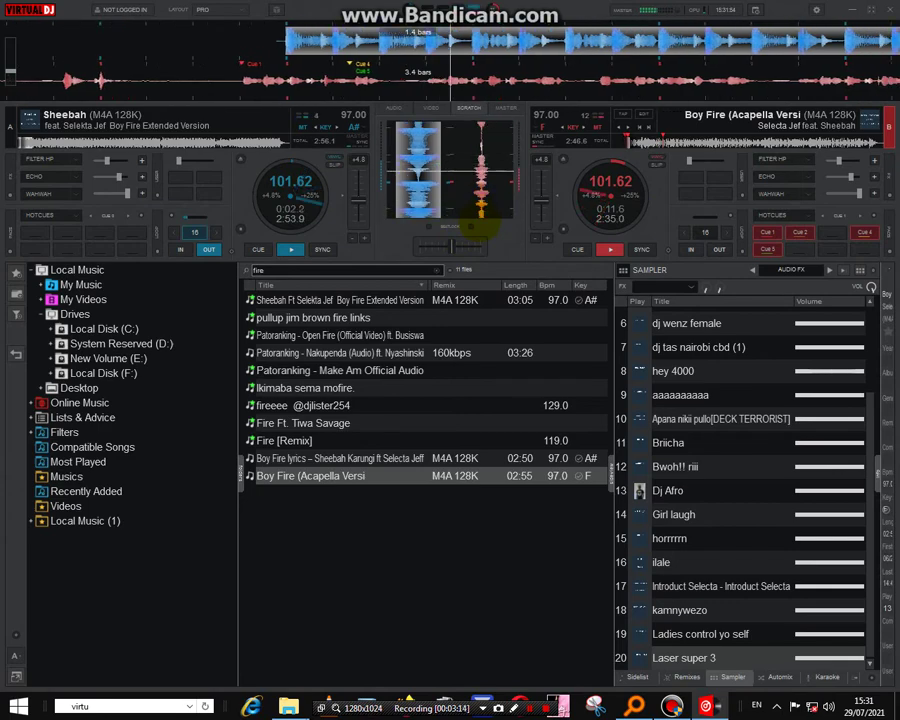
{"action": "left_click", "coordinate": [637, 371]}
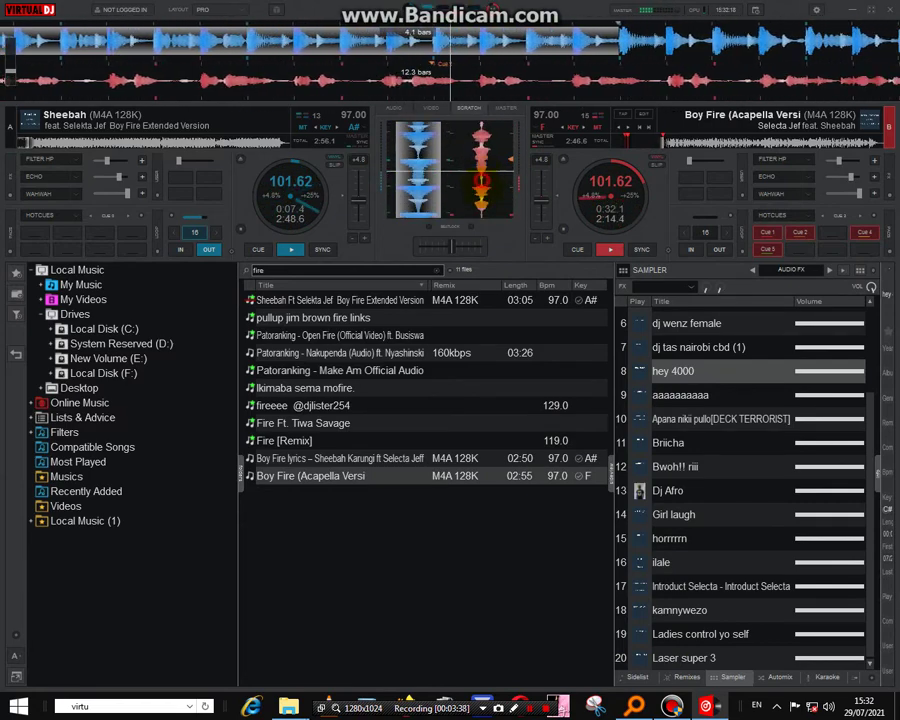
{"action": "key", "text": "1"}
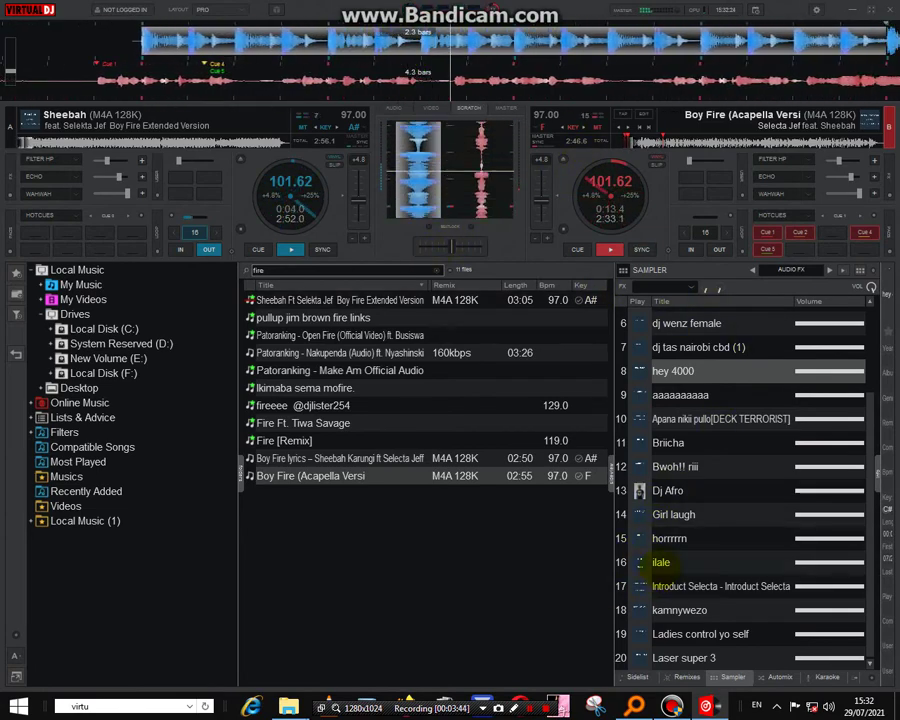
{"action": "left_click", "coordinate": [632, 538]}
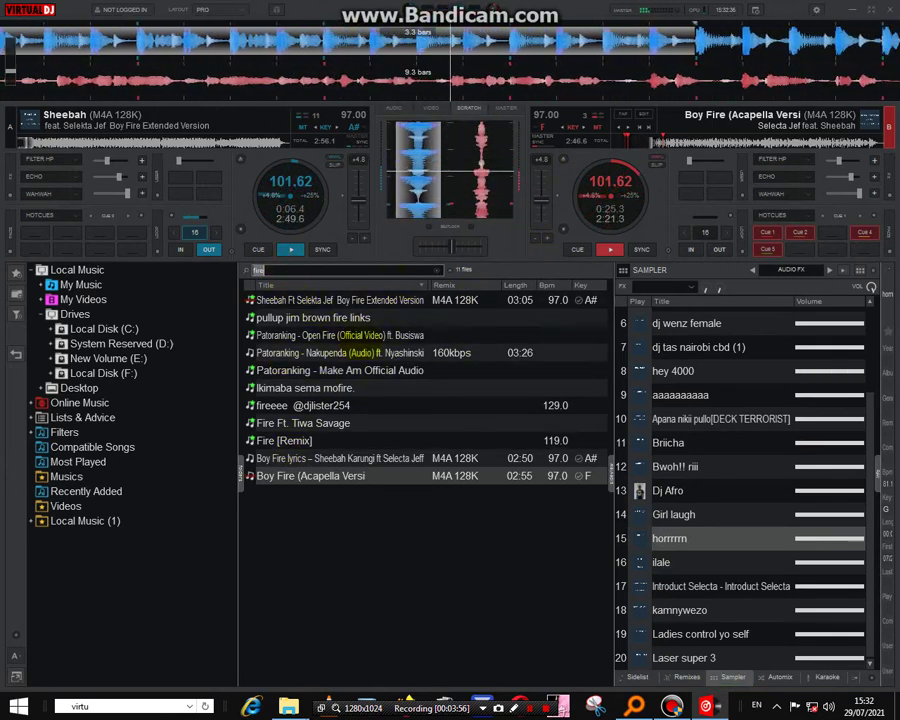
Step: Replace the library search with "shamr" to find the Shamra Shamra tracks
{"action": "key", "text": "BackSpace"}
{"action": "key", "text": "BackSpace"}
{"action": "key", "text": "BackSpace"}
{"action": "key", "text": "BackSpace"}
{"action": "type", "text": "sh"}
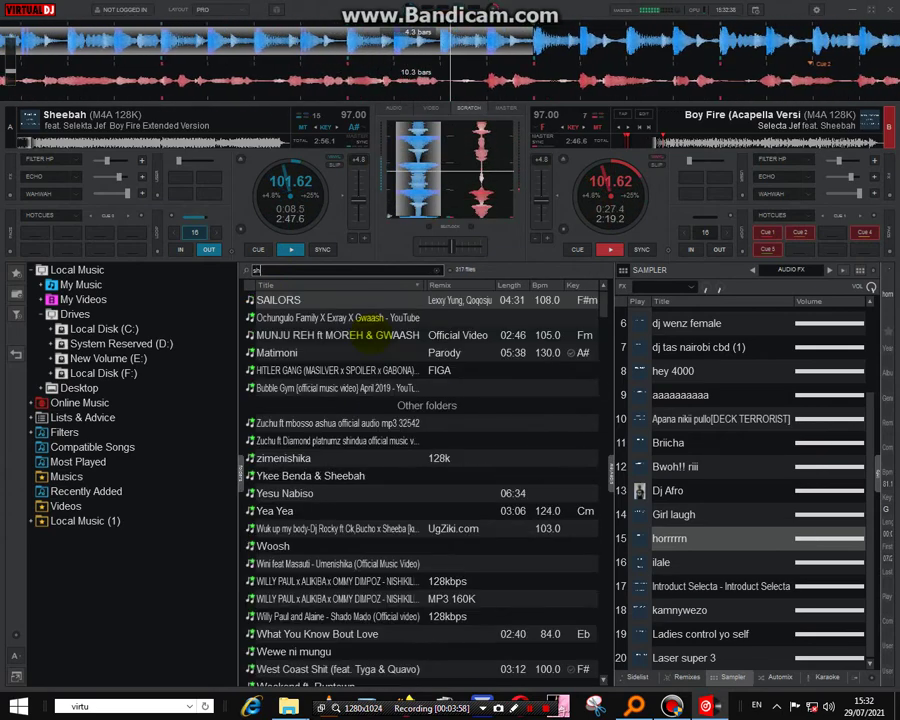
{"action": "type", "text": "amr"}
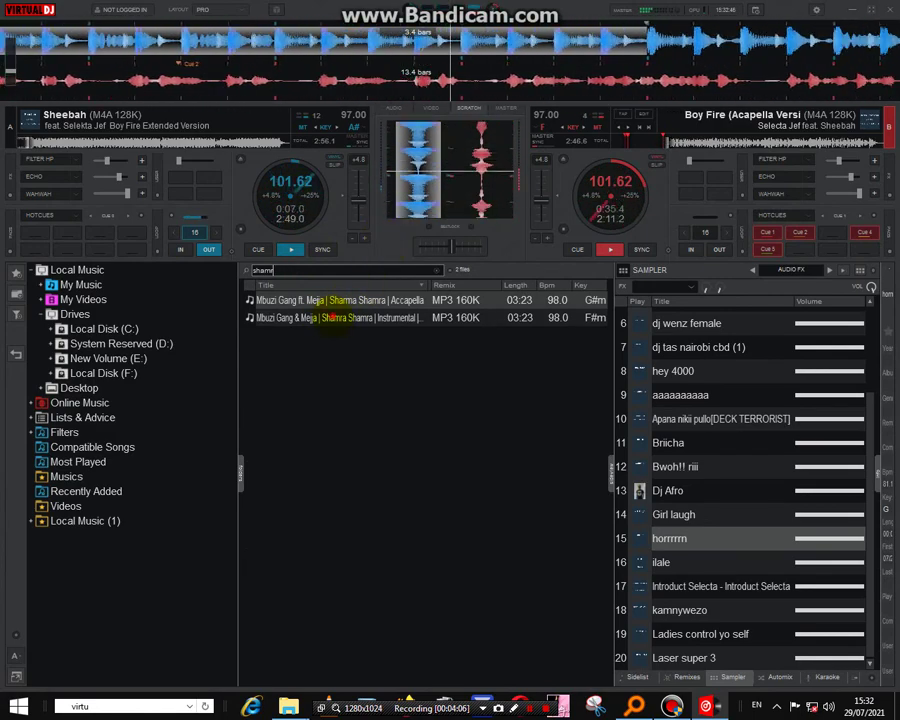
{"action": "left_click_drag", "start_coordinate": [333, 318], "coordinate": [292, 205]}
{"action": "left_click", "coordinate": [478, 368]}
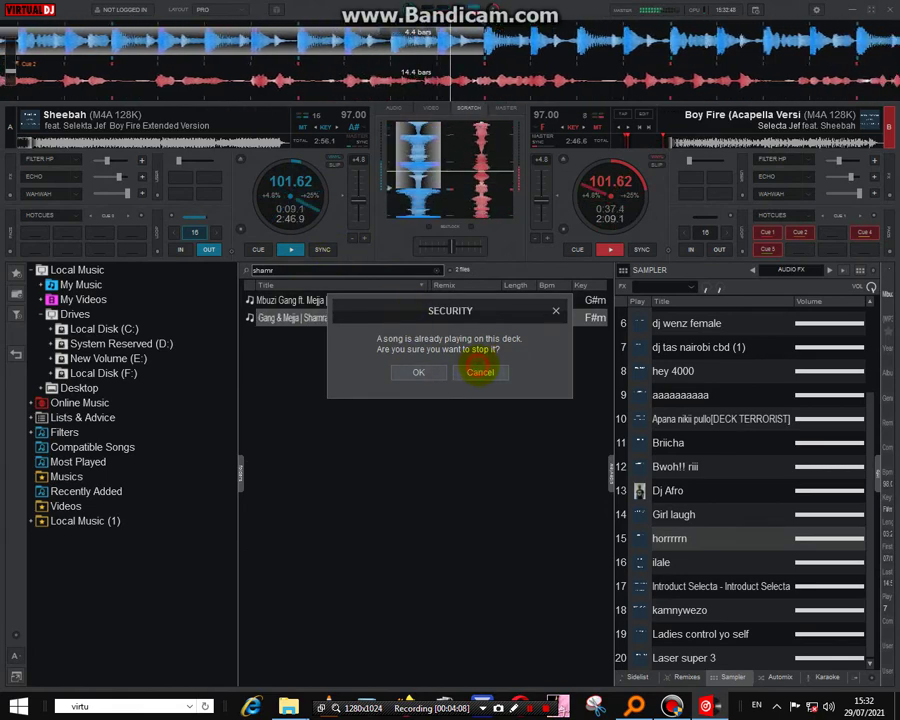
{"action": "left_click", "coordinate": [480, 372]}
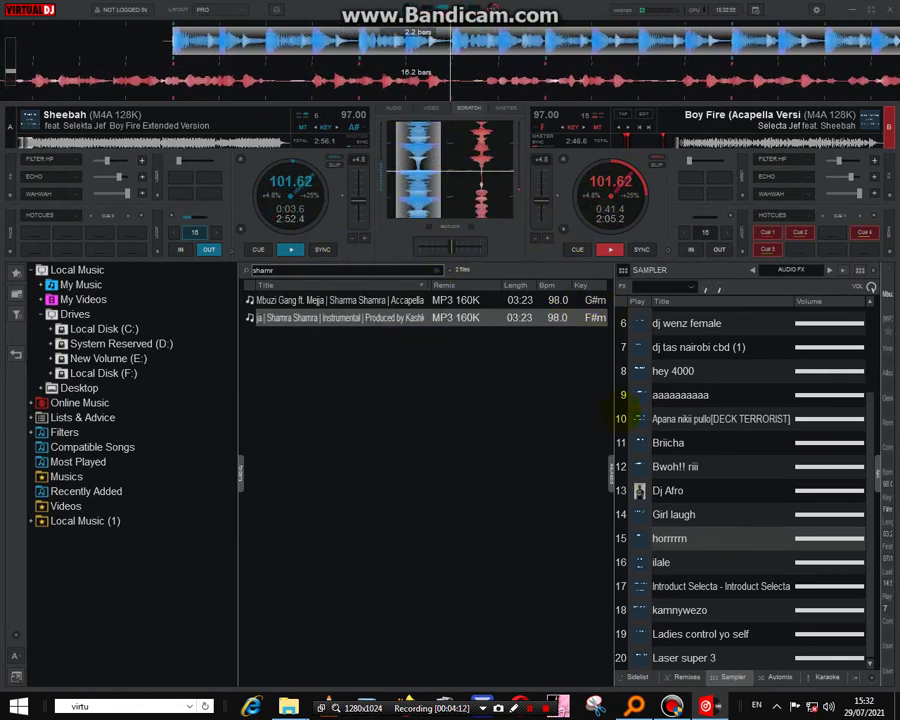
Step: Play the "Apana nikii pullo[DECK TERRORIST]" sample with deck B restarted from hot cue 1, and raise deck A's loop length to 32
{"action": "left_click", "coordinate": [640, 419]}
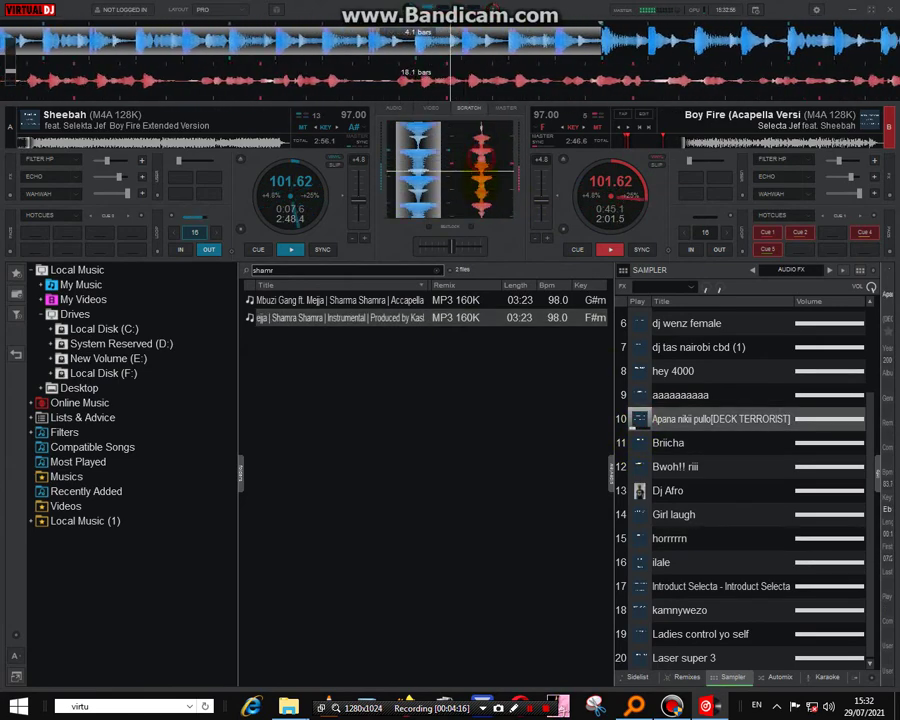
{"action": "key", "text": "1"}
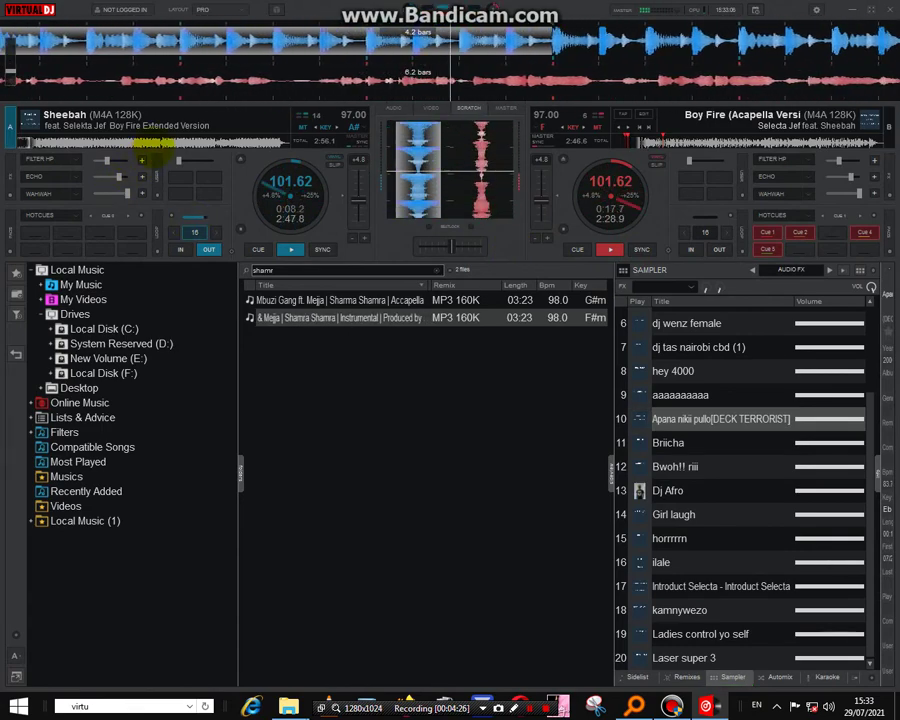
{"action": "key", "text": "Right"}
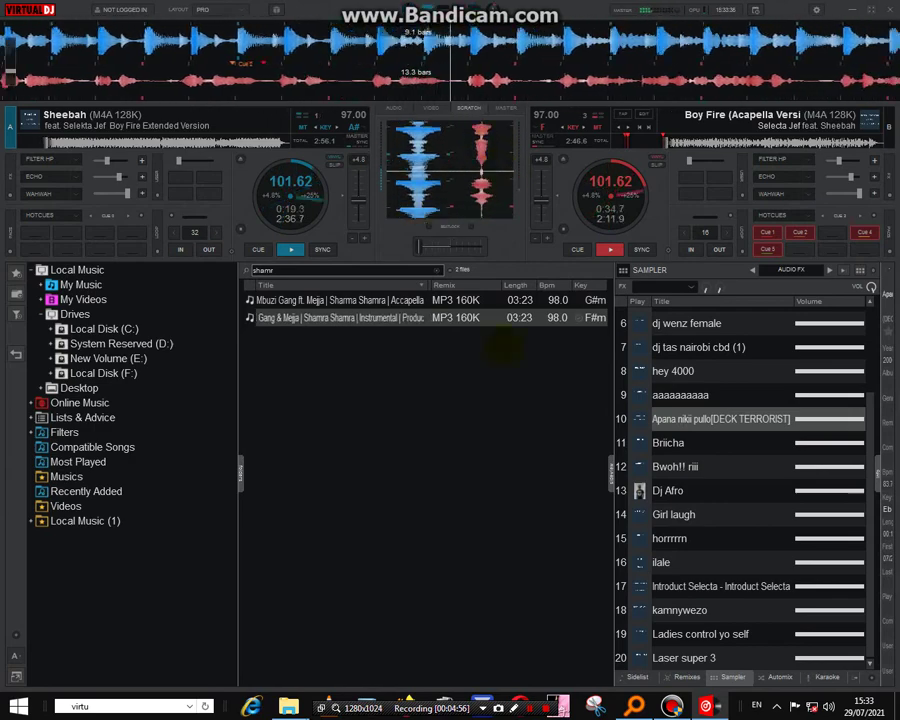
Step: Play the "hey 4000" and "dj wenz female" samples and load the Mbuzi Gang & Mejja Shamra Shamra instrumental onto deck B
{"action": "left_click", "coordinate": [639, 370]}
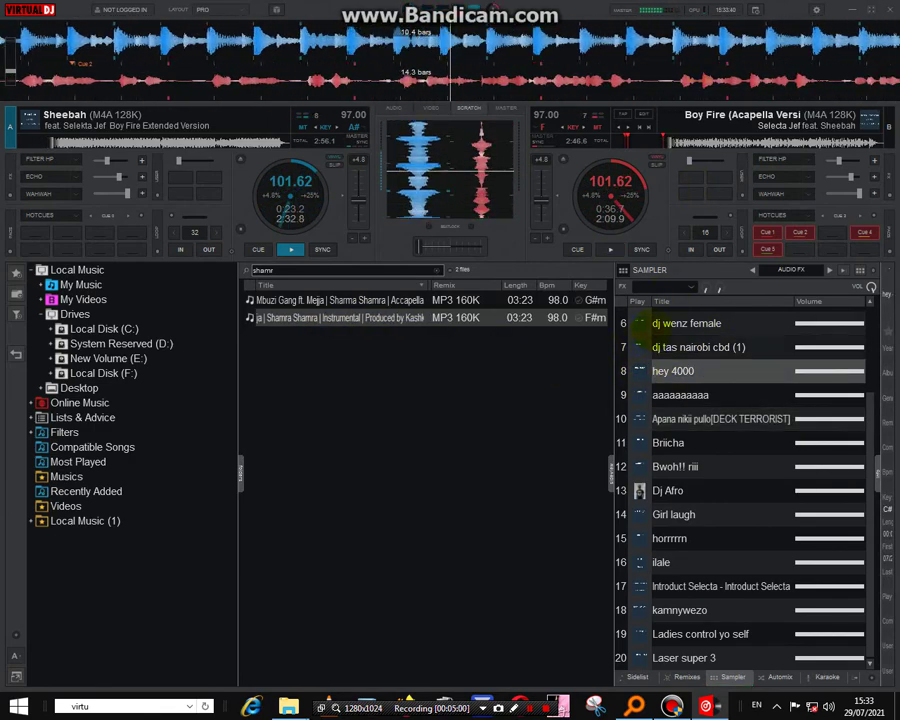
{"action": "left_click", "coordinate": [641, 322]}
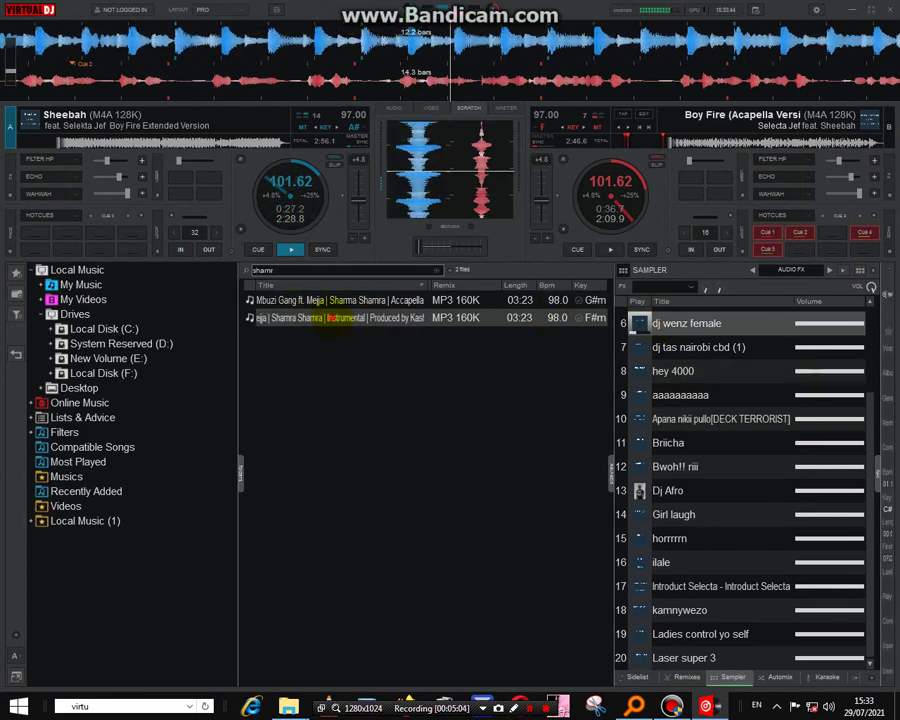
{"action": "double_click", "coordinate": [330, 318]}
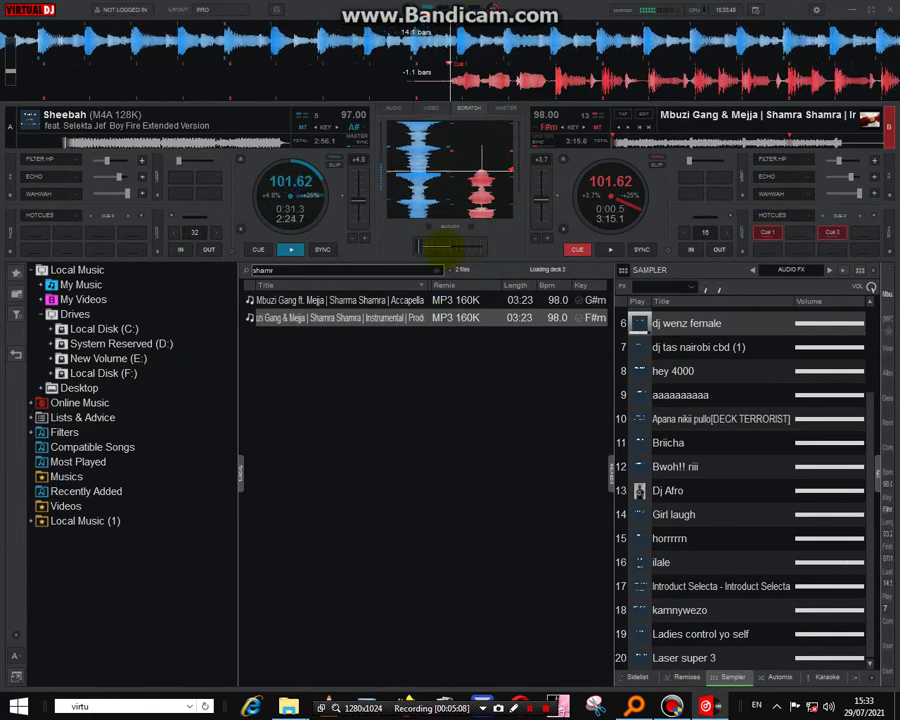
Step: Return the crossfader to the centre and switch on the Filter HP effect on deck A
{"action": "left_click", "coordinate": [449, 247]}
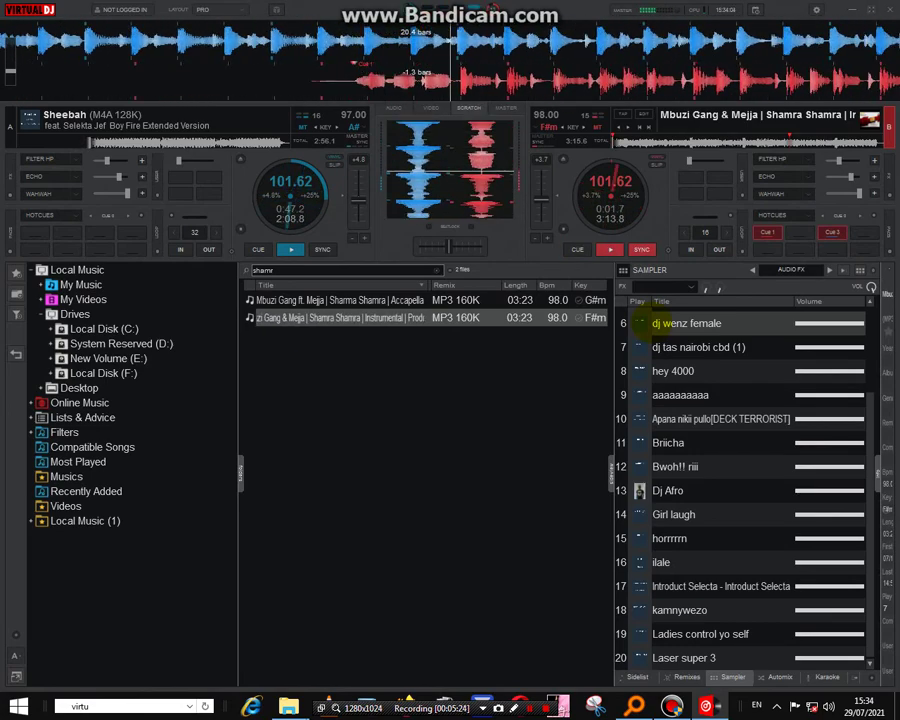
{"action": "key", "text": "f"}
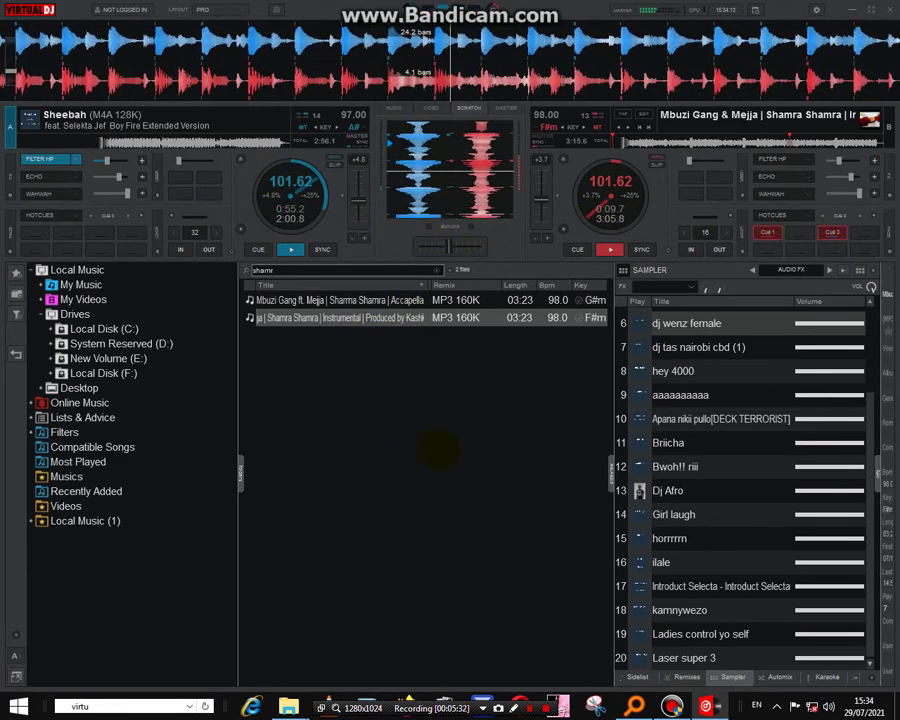
Step: Load the Mbuzi Gang ft. Mejja Sharma Shamra Accapella onto deck A, replacing the playing song, and start playback
{"action": "left_click_drag", "start_coordinate": [301, 299], "coordinate": [256, 185]}
{"action": "left_click", "coordinate": [416, 372]}
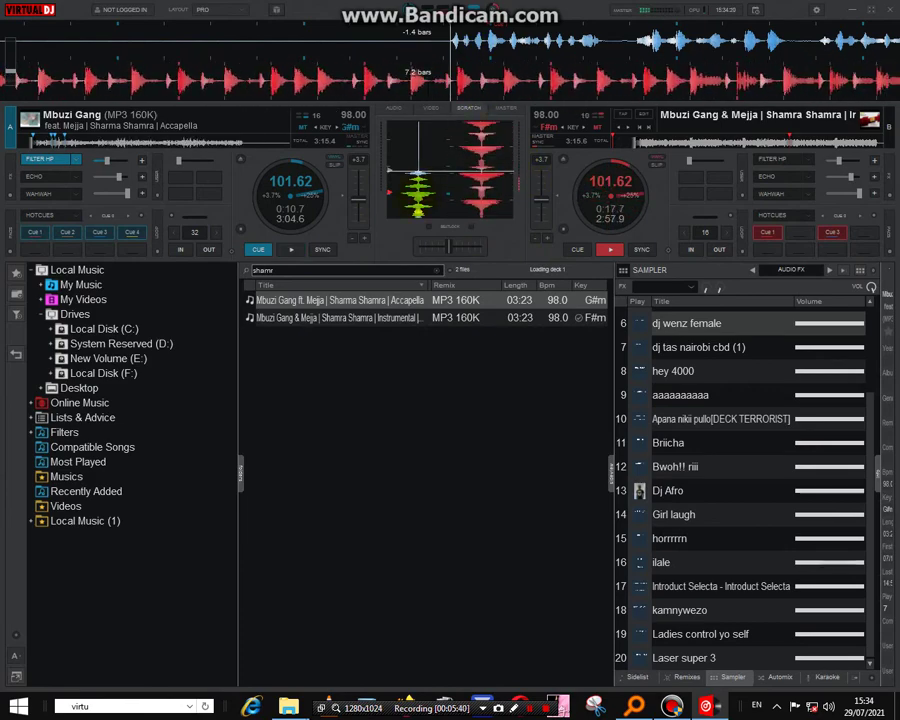
{"action": "key", "text": "space"}
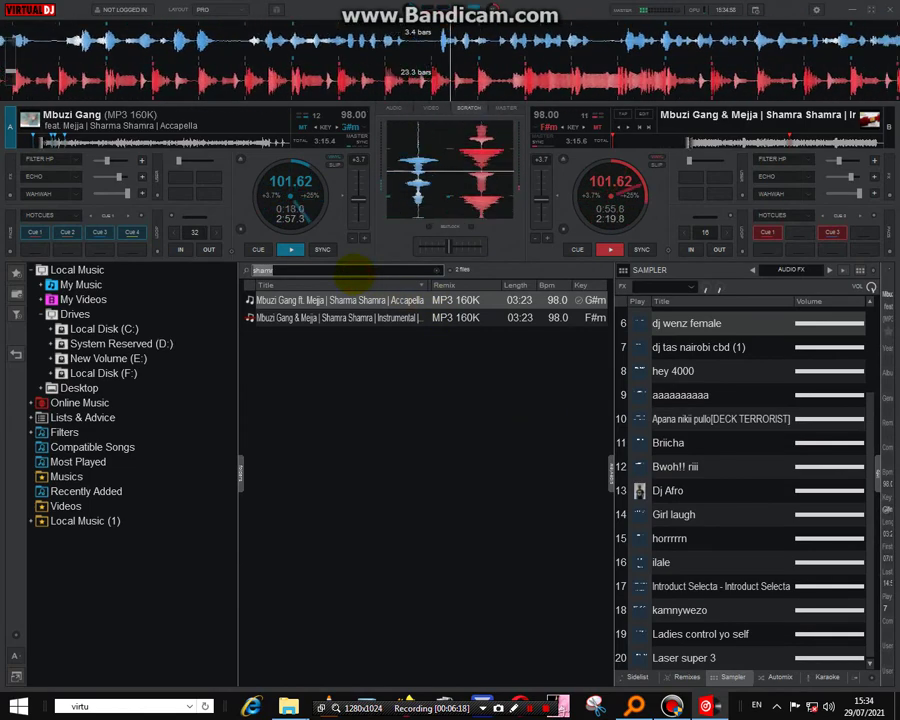
Step: Replace the library search with "unbw" to find the Unbwogable tracks
{"action": "key", "text": "BackSpace"}
{"action": "key", "text": "BackSpace"}
{"action": "key", "text": "BackSpace"}
{"action": "key", "text": "BackSpace"}
{"action": "key", "text": "BackSpace"}
{"action": "type", "text": "unbw"}
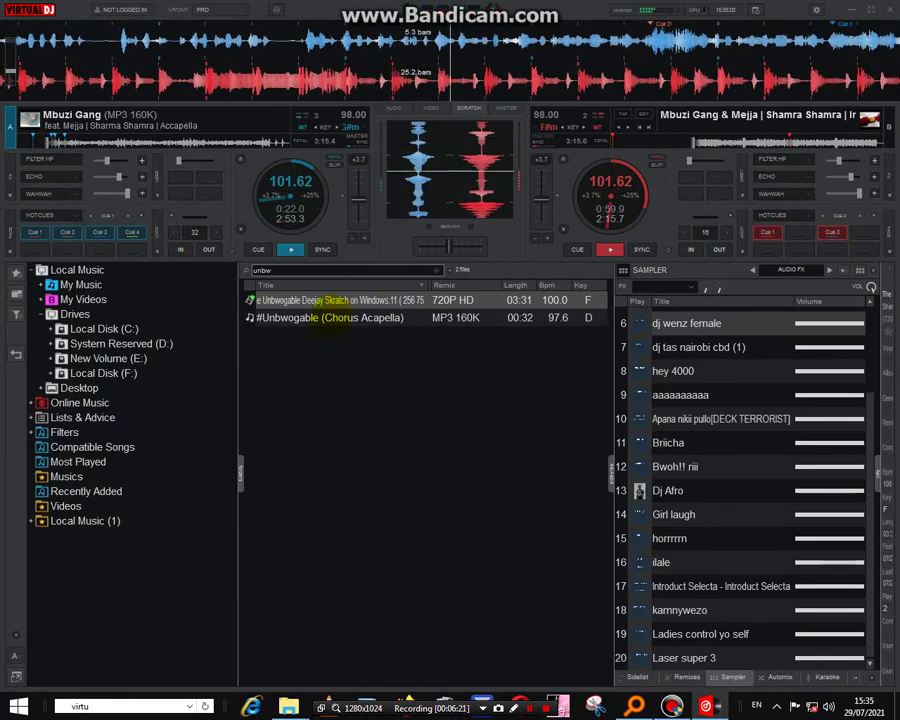
Step: Try to load #Unbwogable (Chorus Acapella) onto deck A, cancel replacing the playing song and clear the library search
{"action": "double_click", "coordinate": [343, 318]}
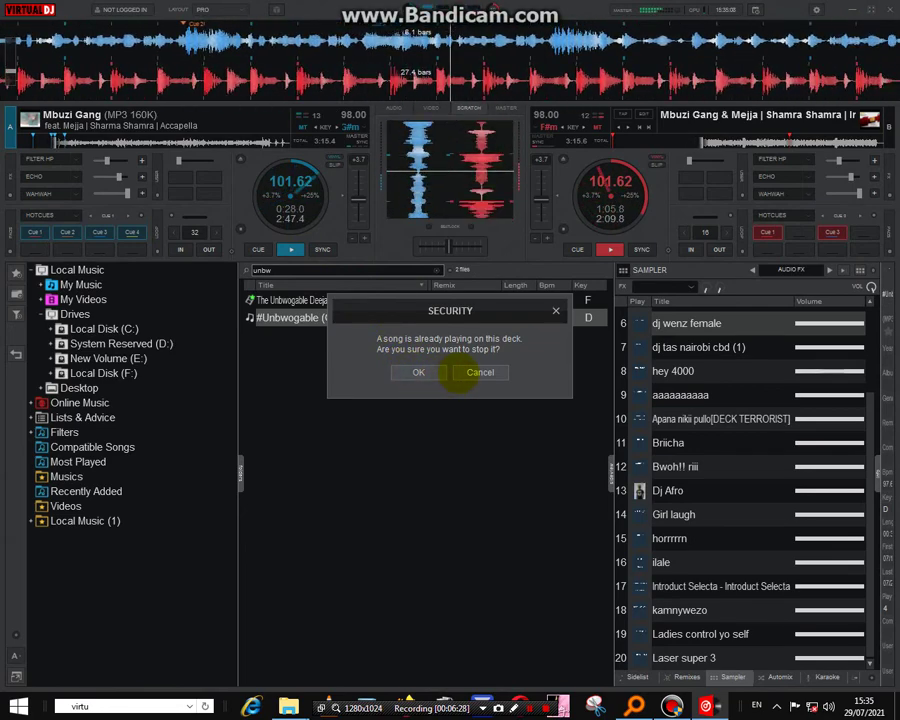
{"action": "left_click", "coordinate": [463, 373]}
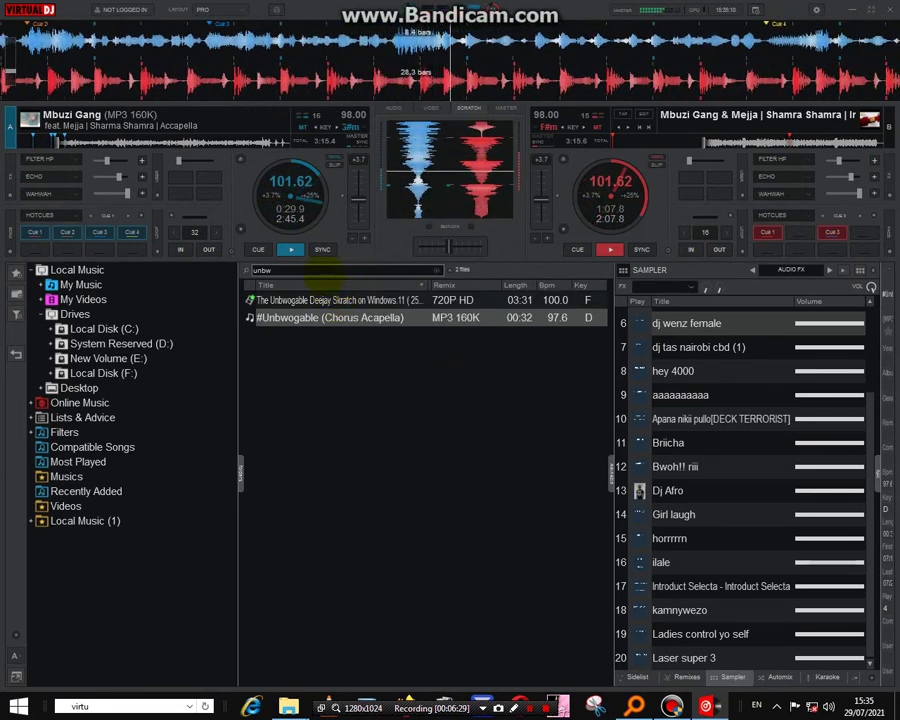
{"action": "left_click", "coordinate": [321, 249]}
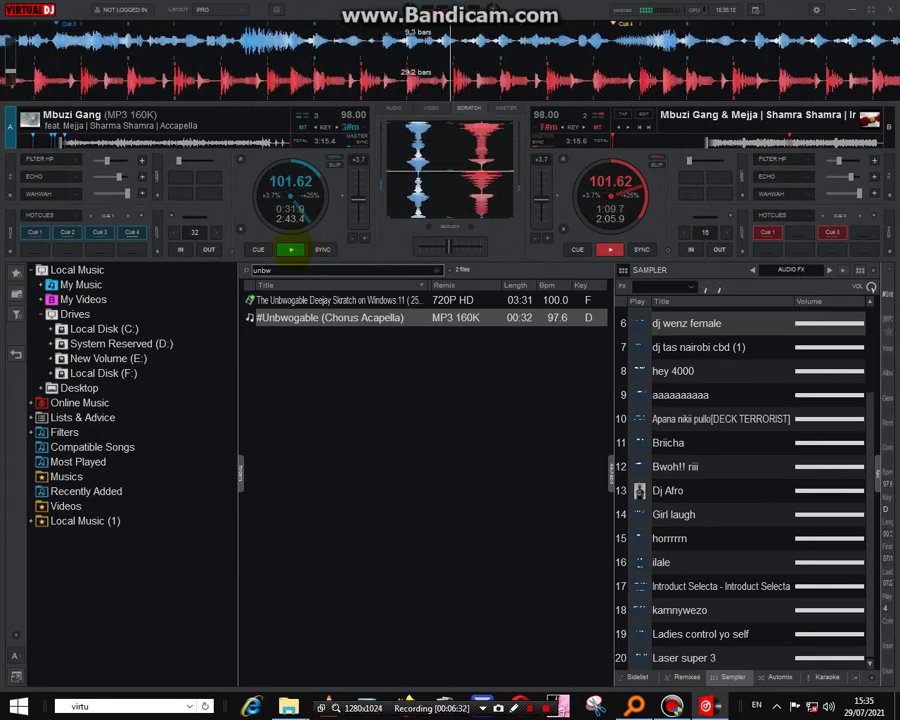
{"action": "left_click", "coordinate": [285, 269]}
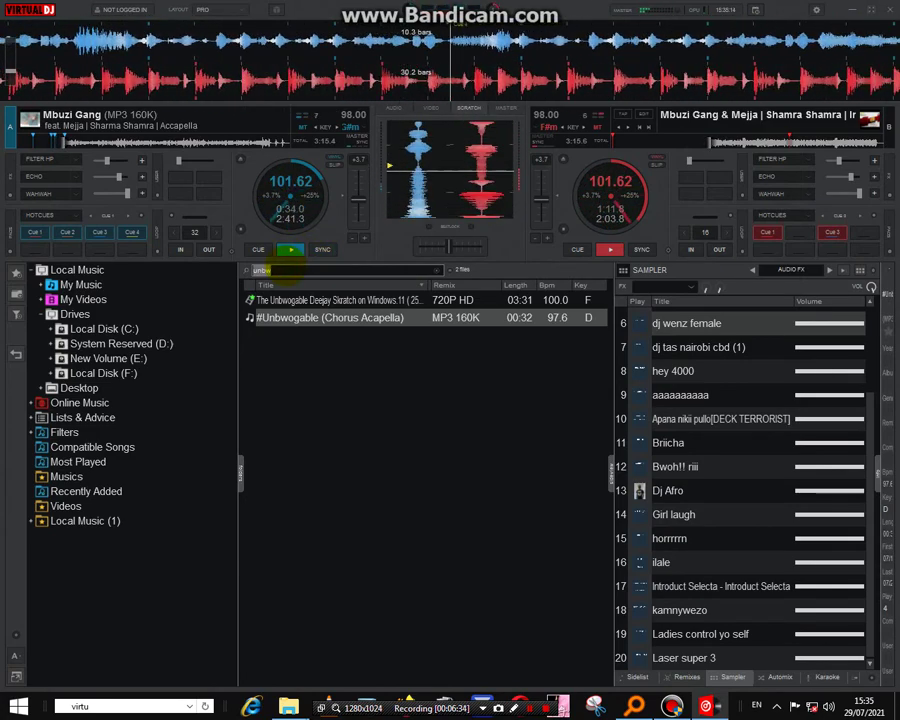
{"action": "key", "text": "BackSpace"}
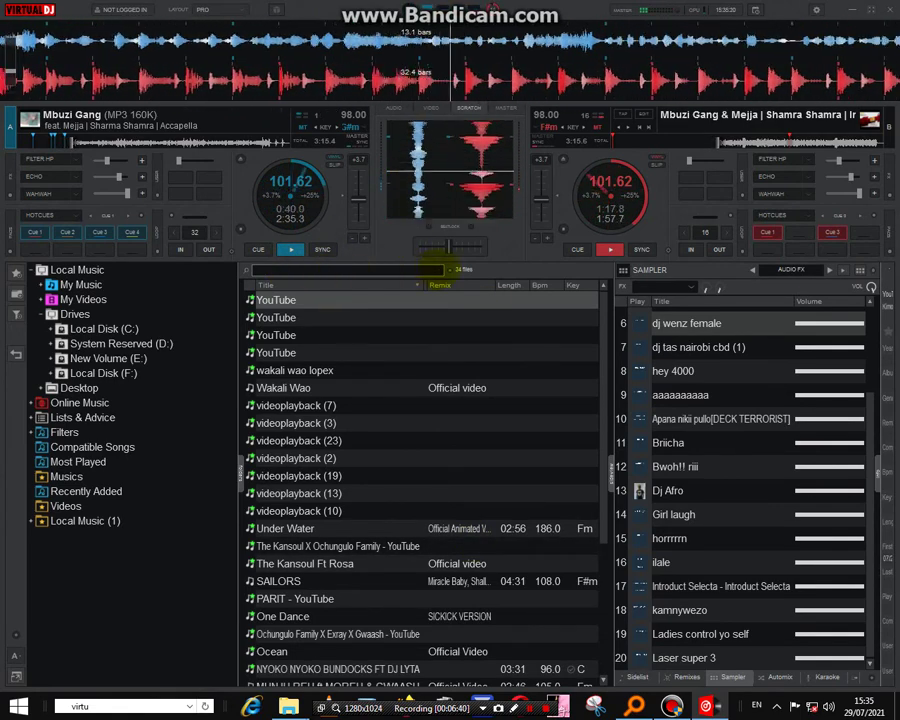
Step: Play the "Air Horn" sample over the running mix
{"action": "left_click", "coordinate": [572, 297]}
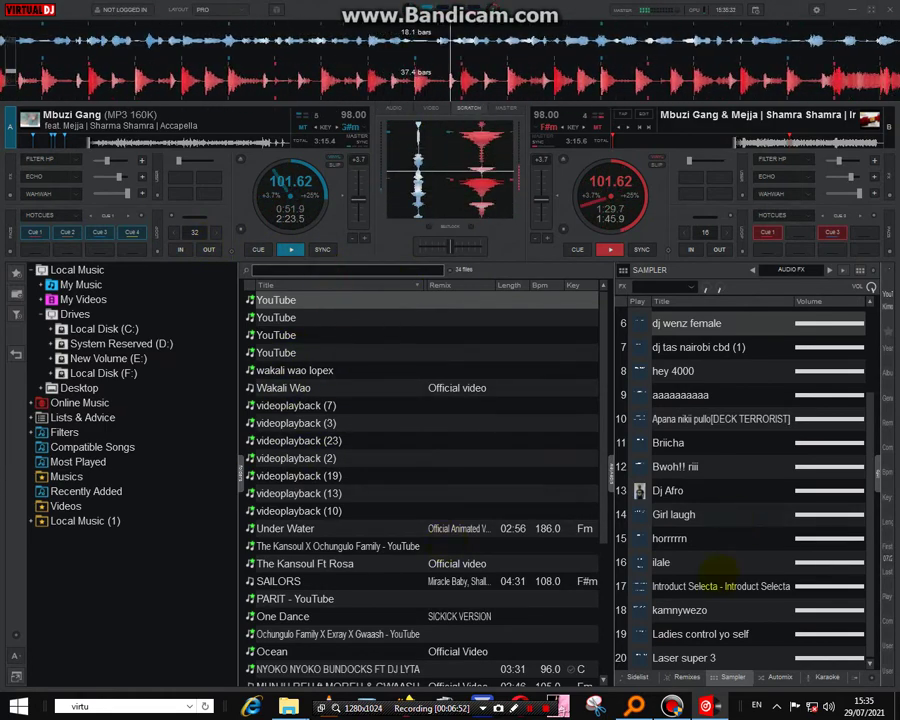
{"action": "scroll", "coordinate": [655, 648], "scroll_direction": "up", "scroll_amount": 3}
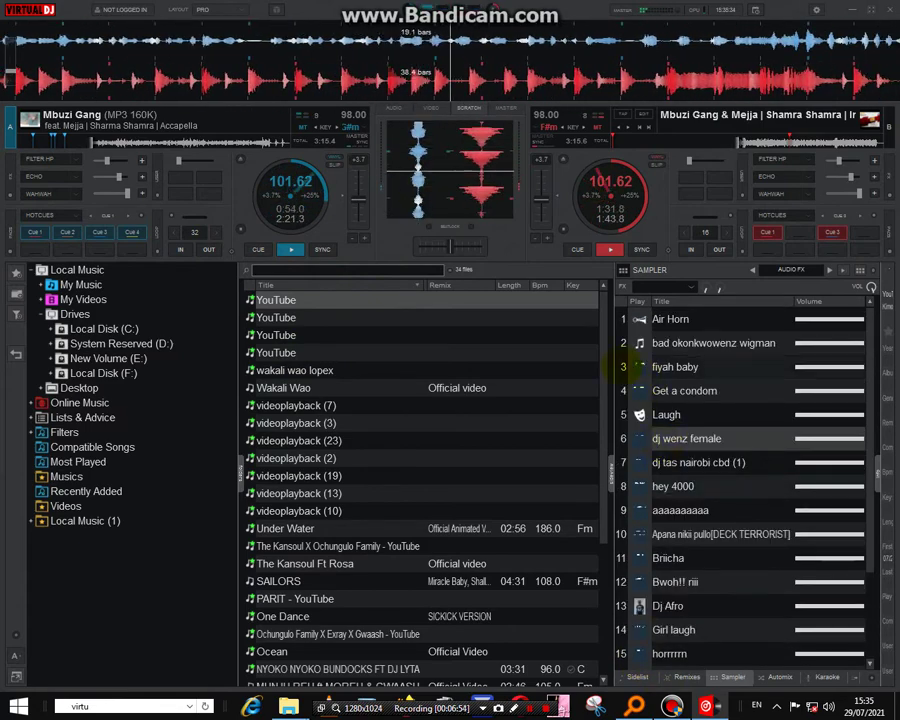
{"action": "left_click", "coordinate": [638, 319]}
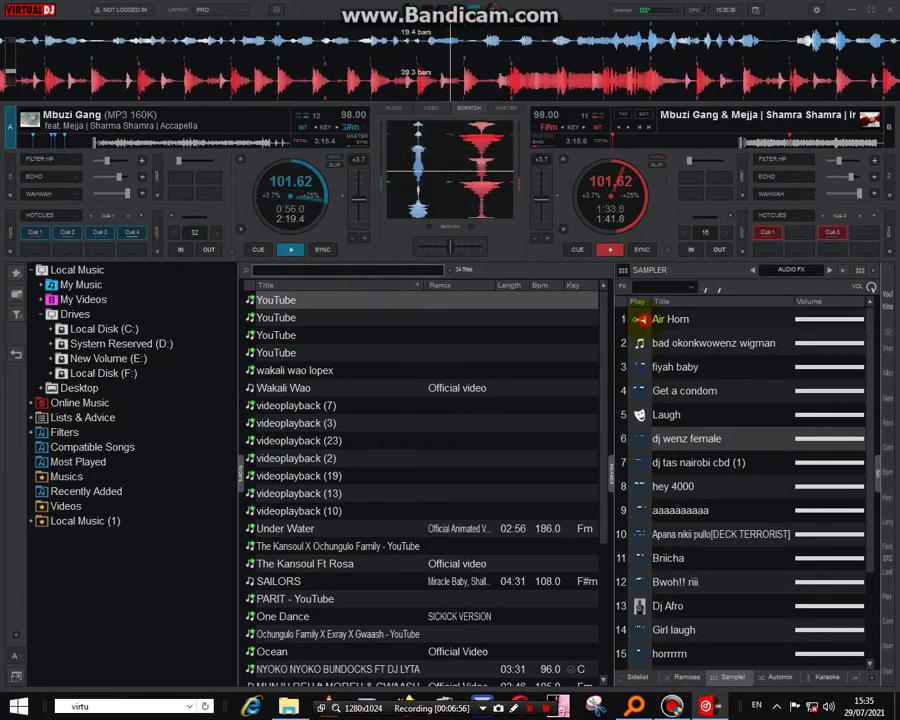
Step: Search the library for "unb" and start #Unbwogable (Chorus Acapella) on deck A in place of the current acapella
{"action": "left_click", "coordinate": [378, 270]}
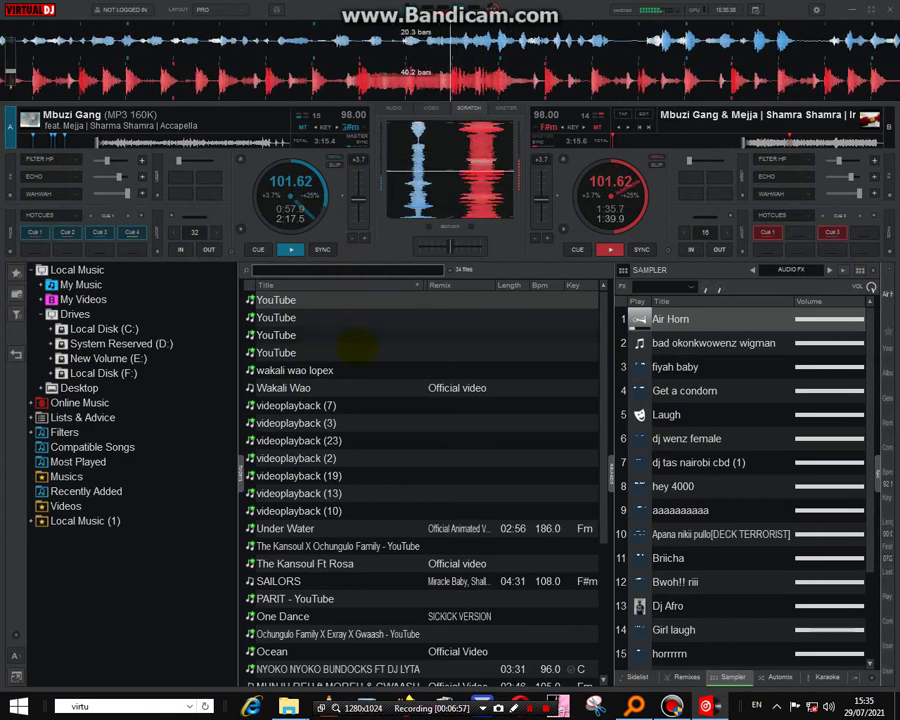
{"action": "type", "text": "u"}
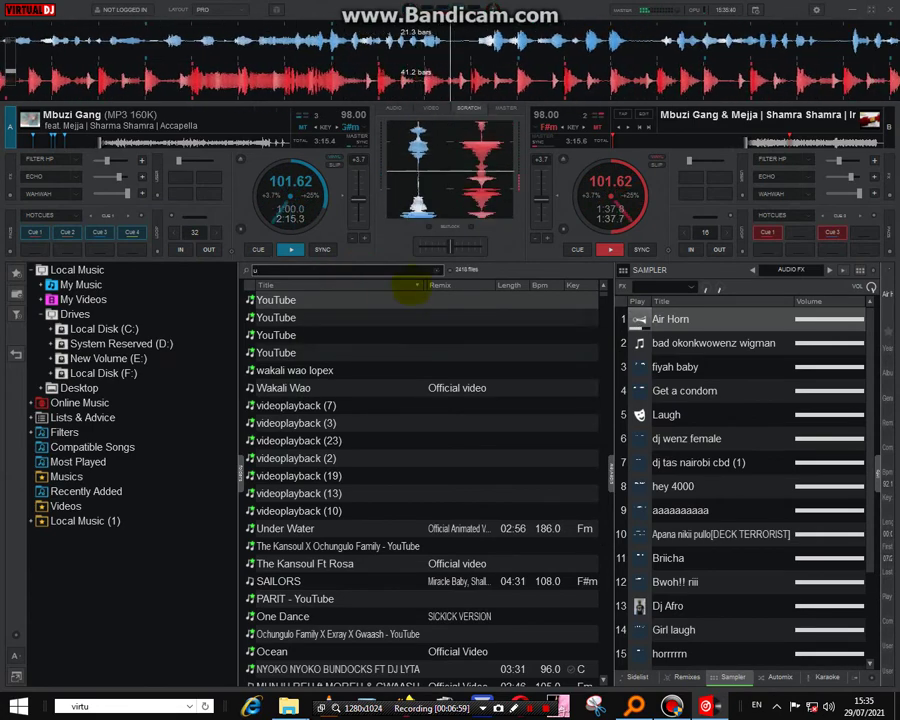
{"action": "type", "text": "nb"}
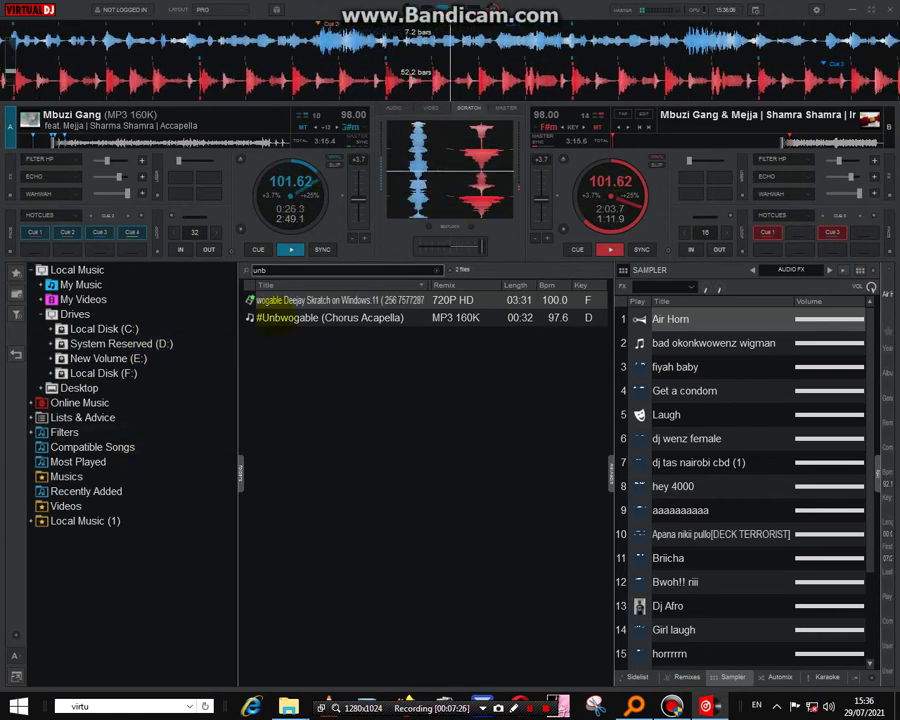
{"action": "left_click_drag", "start_coordinate": [250, 318], "coordinate": [236, 138]}
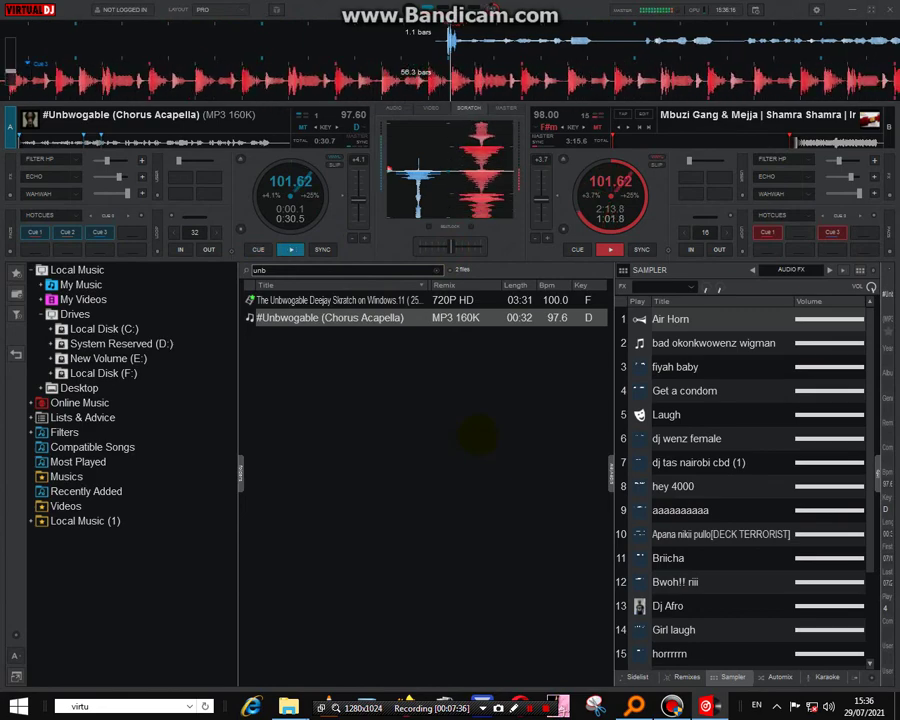
{"action": "key", "text": "space"}
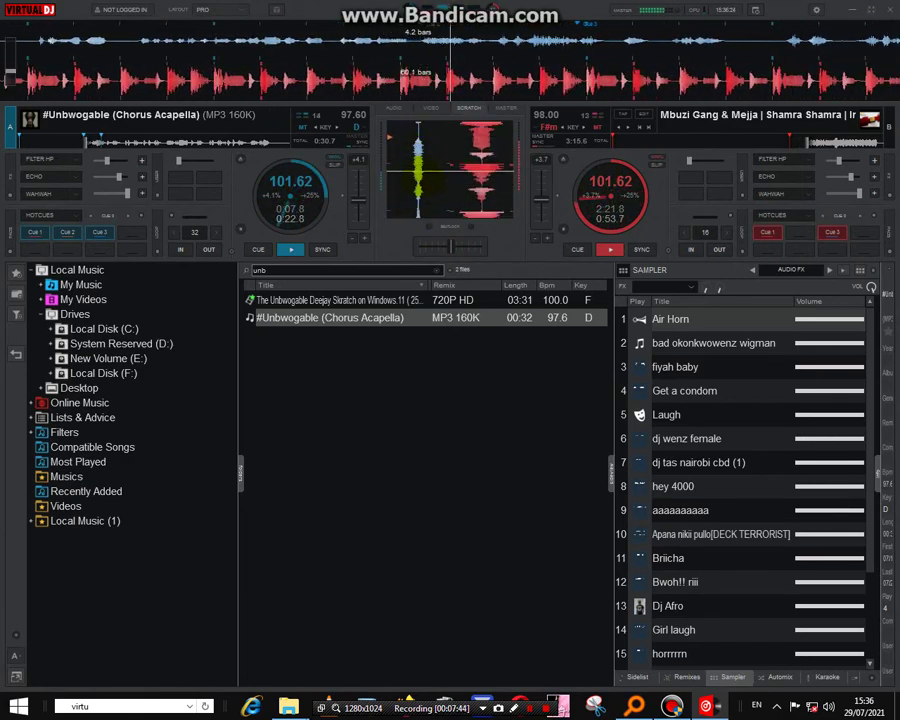
Step: Scratch the Unbwogable acapella on deck A and restart it repeatedly from hot cue 1
{"action": "mouse_move", "coordinate": [408, 138]}
{"action": "left_mouse_down"}
{"action": "mouse_move", "coordinate": [408, 176]}
{"action": "mouse_move", "coordinate": [415, 181]}
{"action": "mouse_move", "coordinate": [418, 172]}
{"action": "left_mouse_up"}
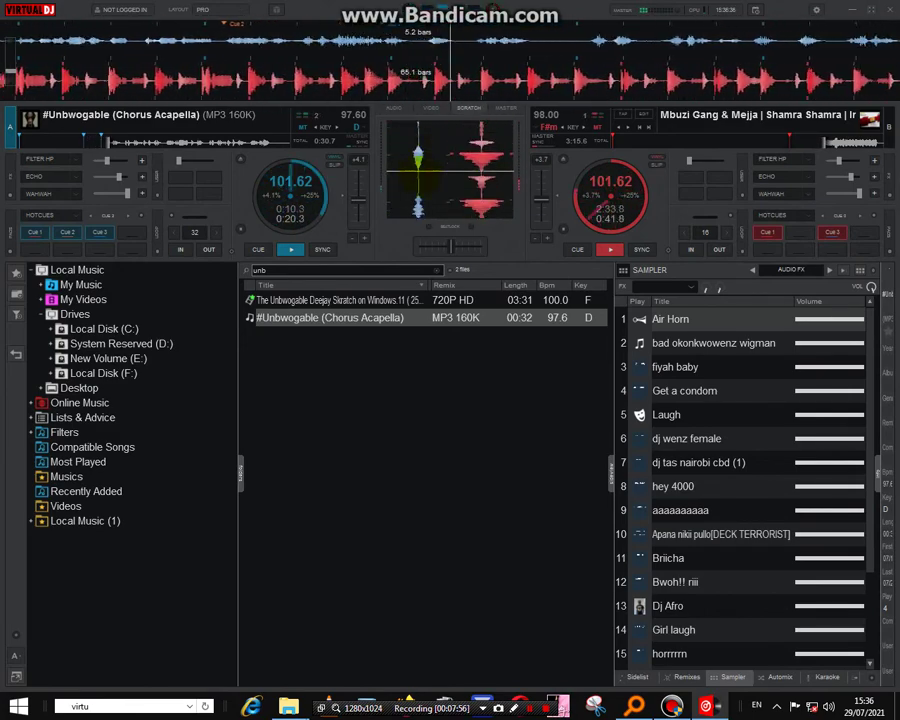
{"action": "mouse_move", "coordinate": [418, 176]}
{"action": "left_mouse_down"}
{"action": "mouse_move", "coordinate": [418, 187]}
{"action": "mouse_move", "coordinate": [423, 131]}
{"action": "mouse_move", "coordinate": [413, 181]}
{"action": "left_mouse_up"}
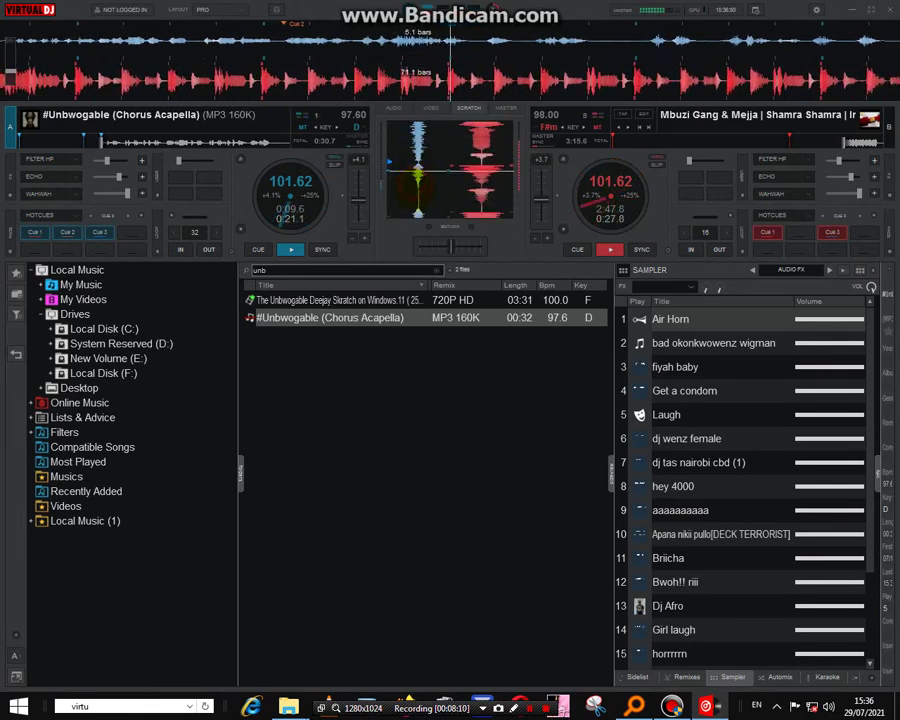
{"action": "key", "text": "1"}
{"action": "key", "text": "1"}
{"action": "key", "text": "1"}
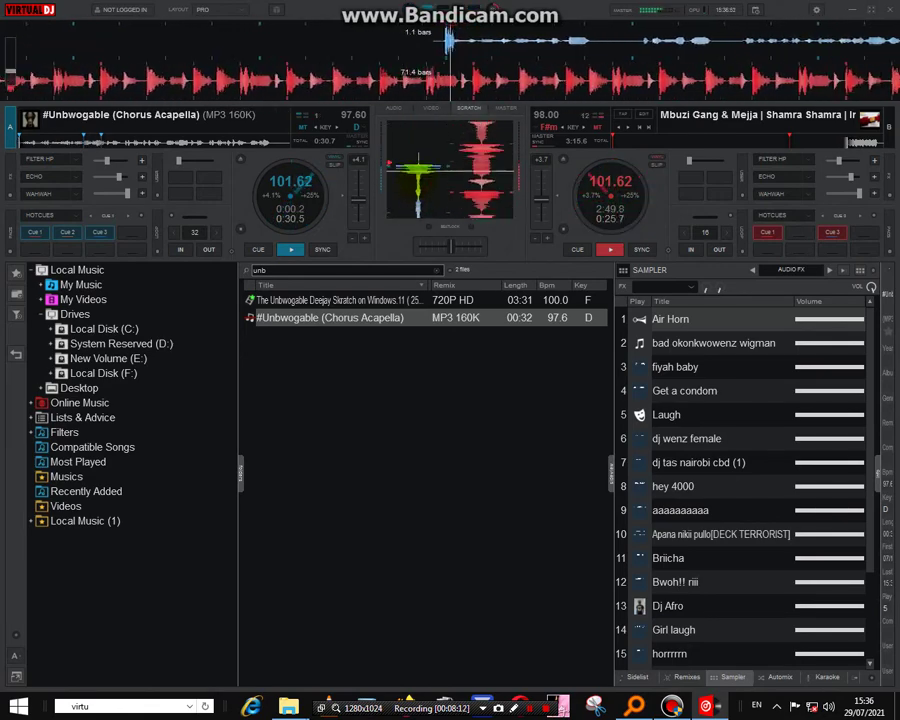